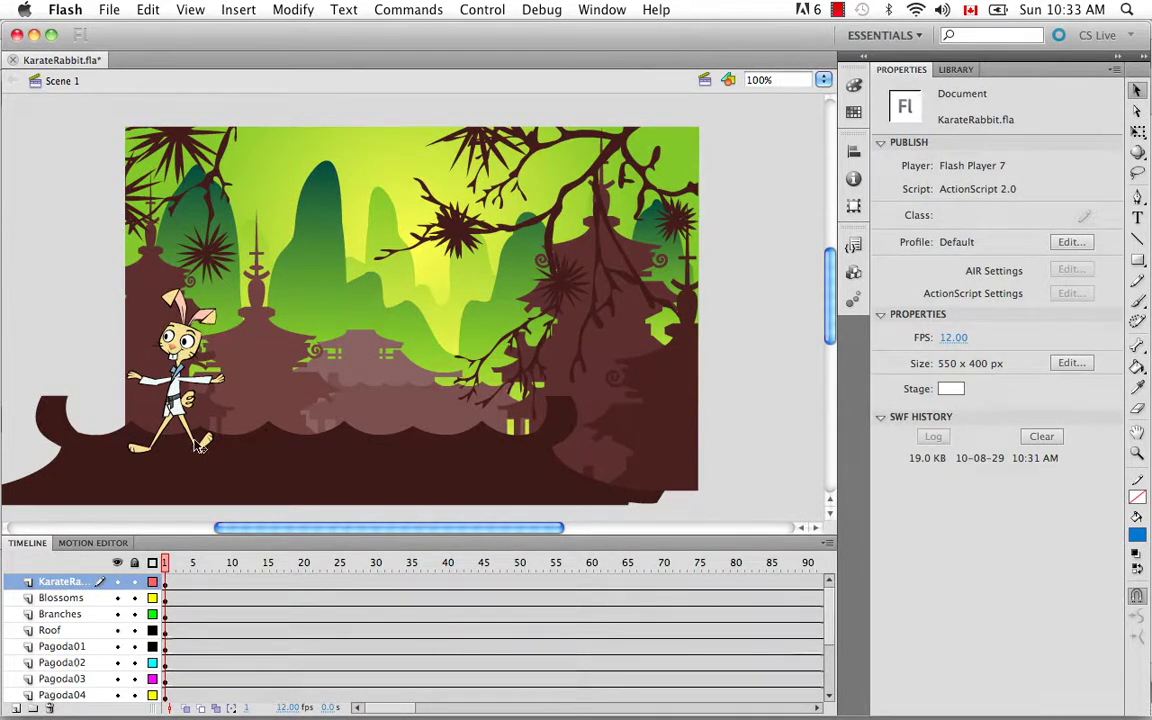
Inspect the Blossoms, Branches, Roof and Pagoda01 layers, and preview the movie in a test window before closing it
{"action": "left_click", "coordinate": [30, 598]}
{"action": "left_click", "coordinate": [31, 615]}
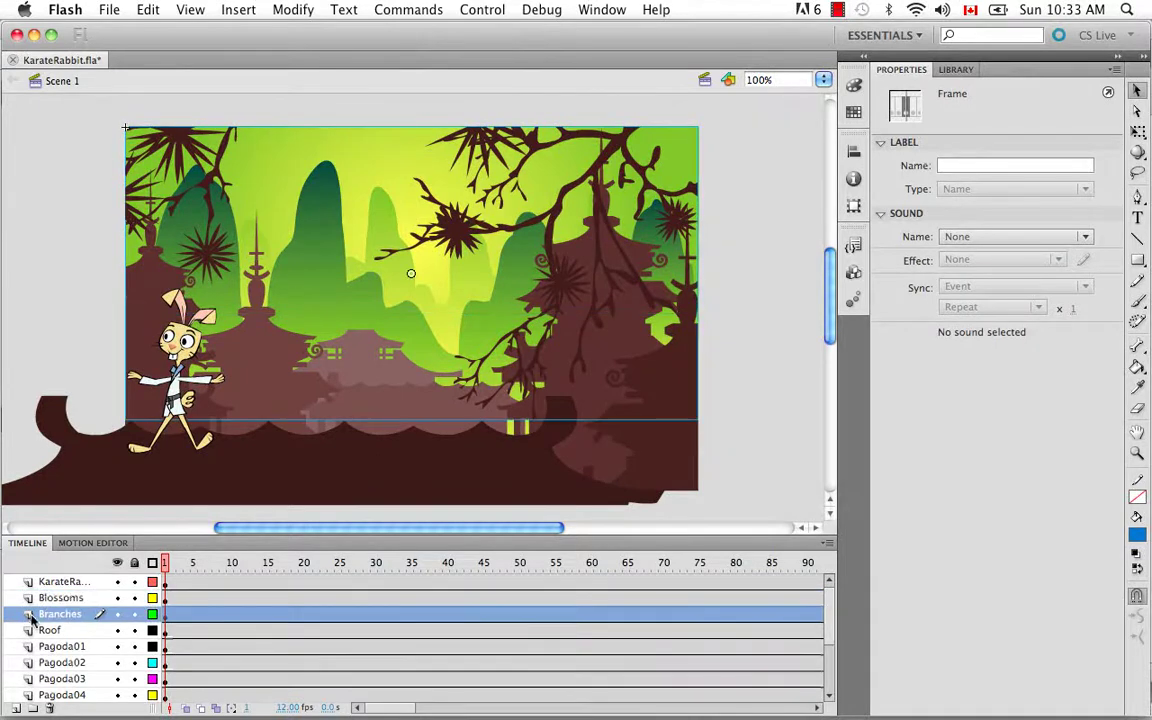
{"action": "left_click", "coordinate": [32, 631]}
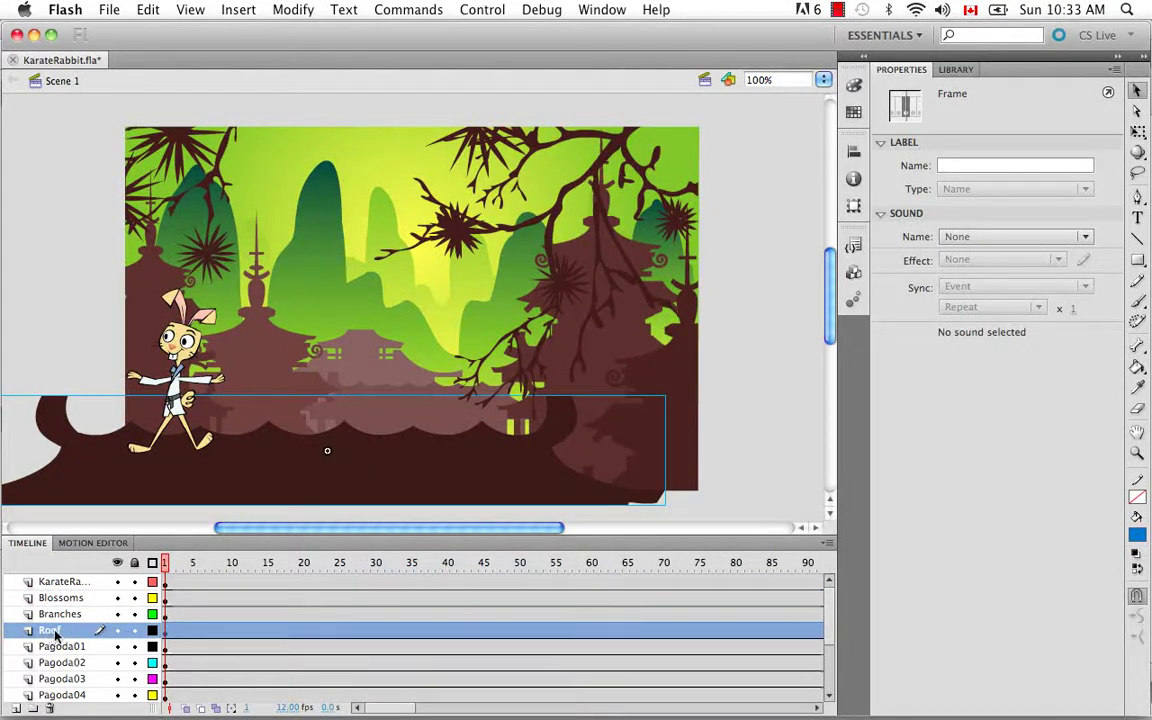
{"action": "left_click", "coordinate": [70, 647]}
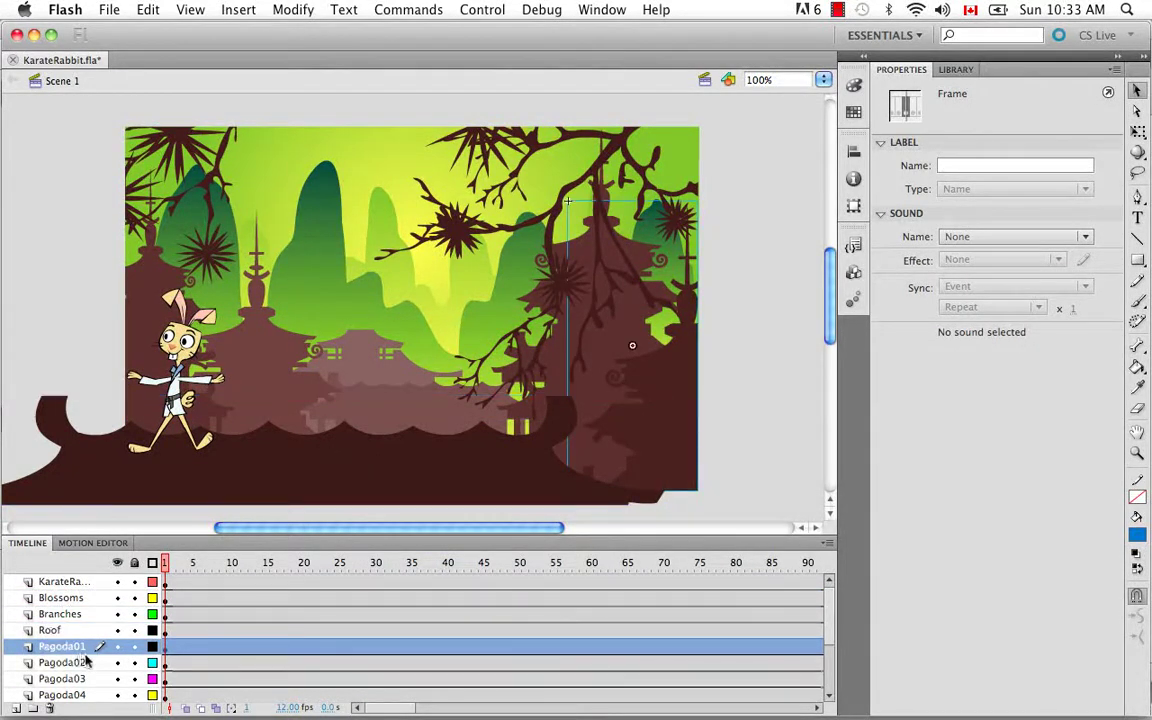
{"action": "left_click", "coordinate": [117, 647]}
{"action": "left_click", "coordinate": [117, 647]}
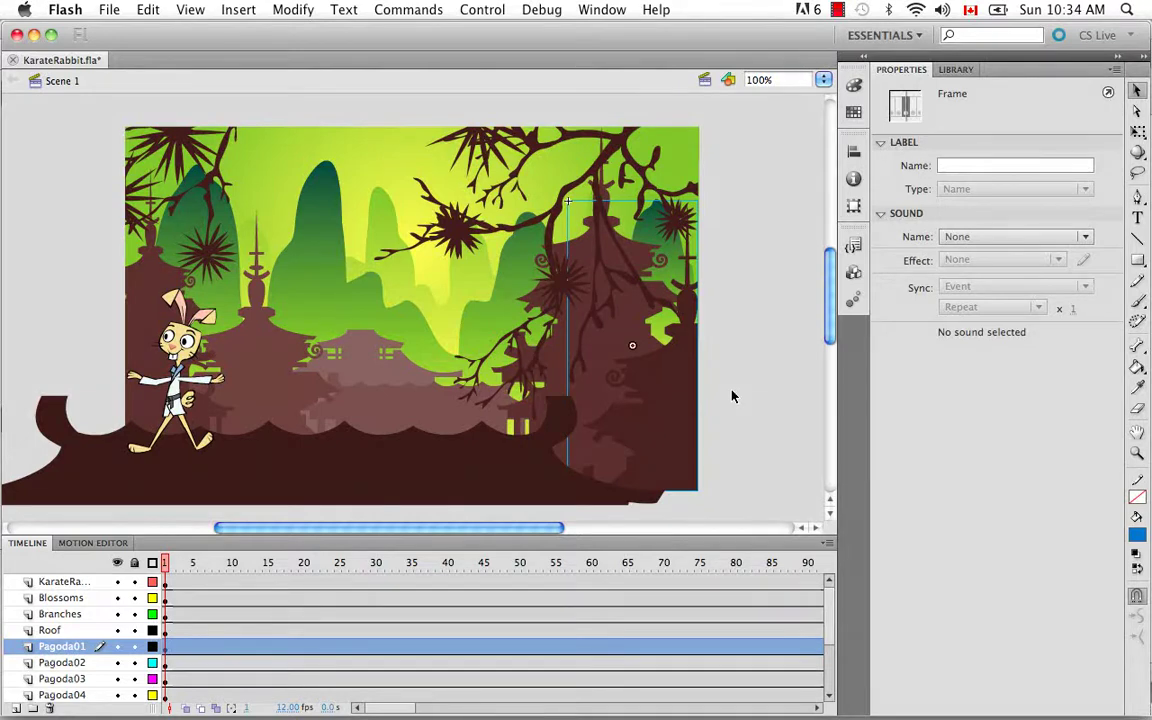
{"action": "key", "text": "super+Return"}
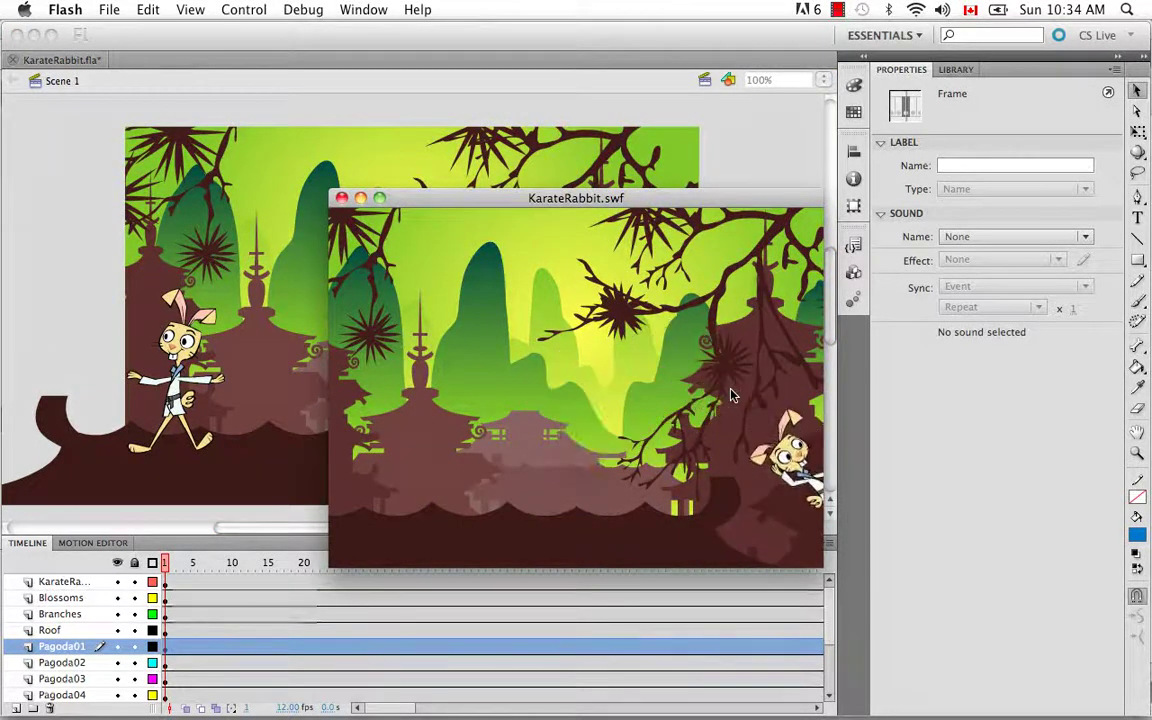
{"action": "left_click", "coordinate": [341, 199]}
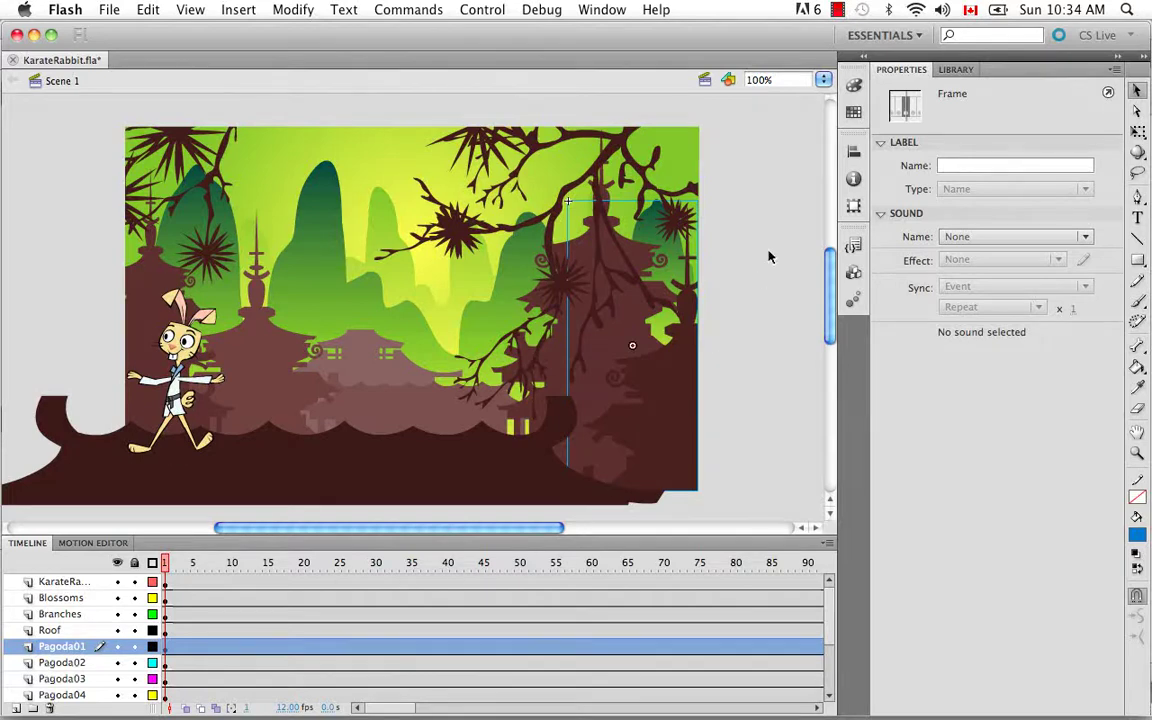
Export the movie to the Source folder as KarateRabbit.swf in SWF Movie format
{"action": "left_click", "coordinate": [108, 10]}
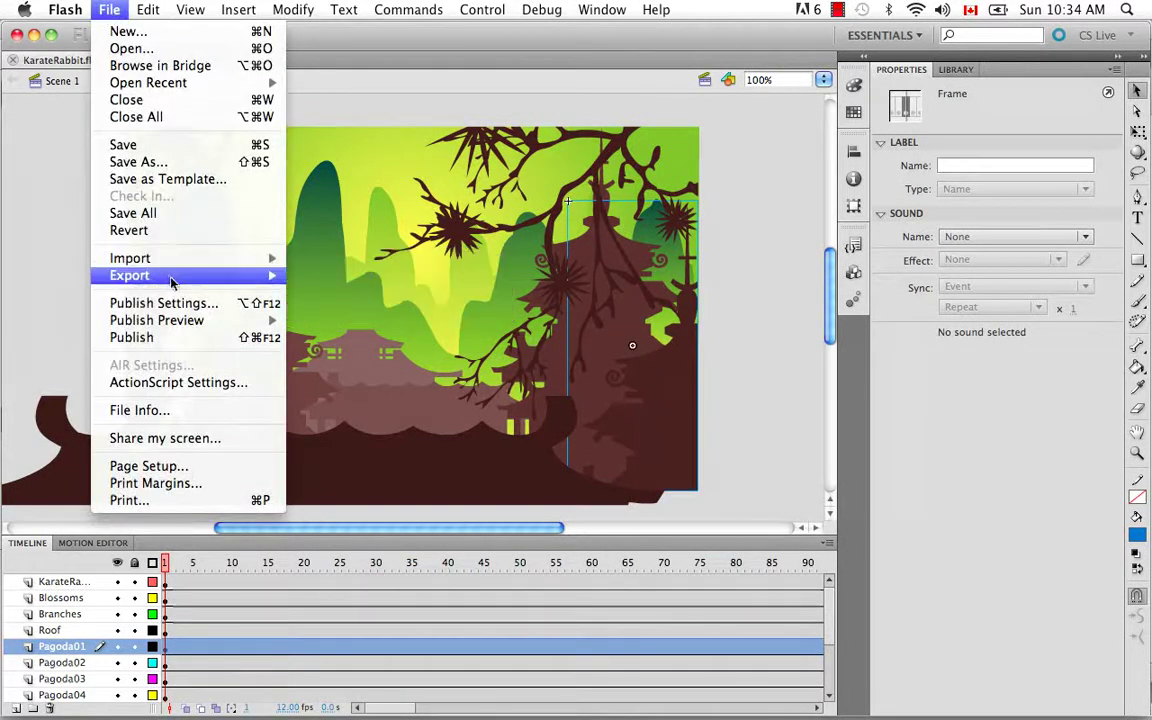
{"action": "mouse_move", "coordinate": [160, 270]}
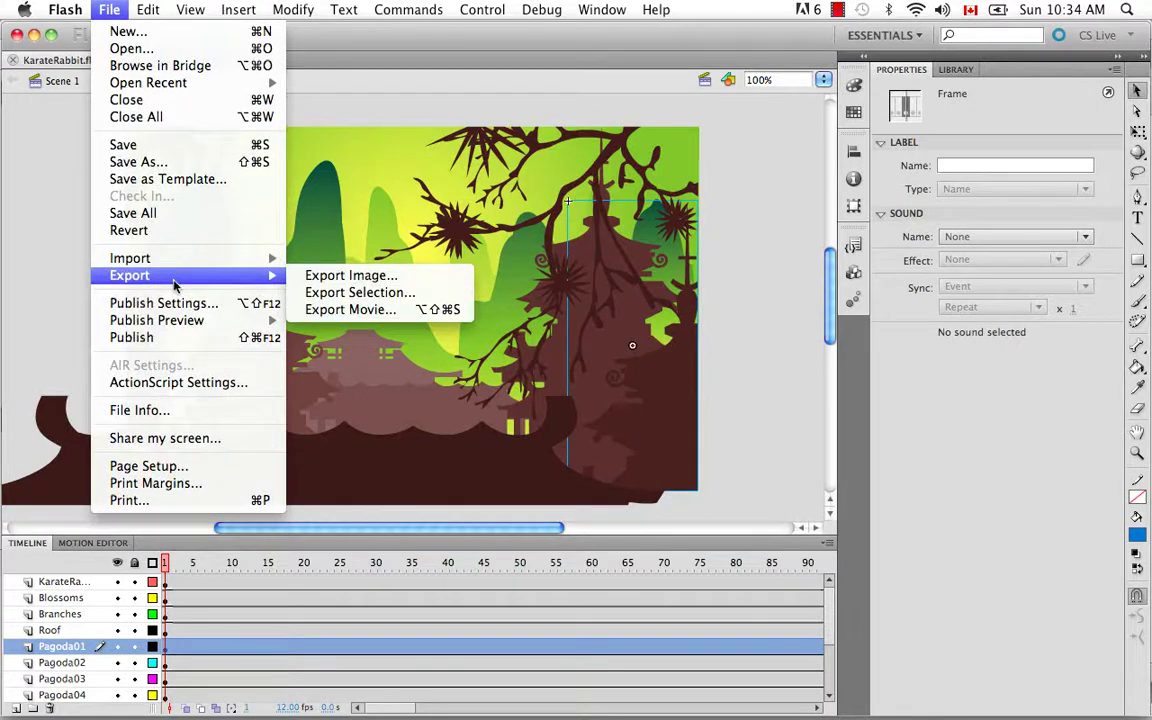
{"action": "left_click", "coordinate": [350, 309]}
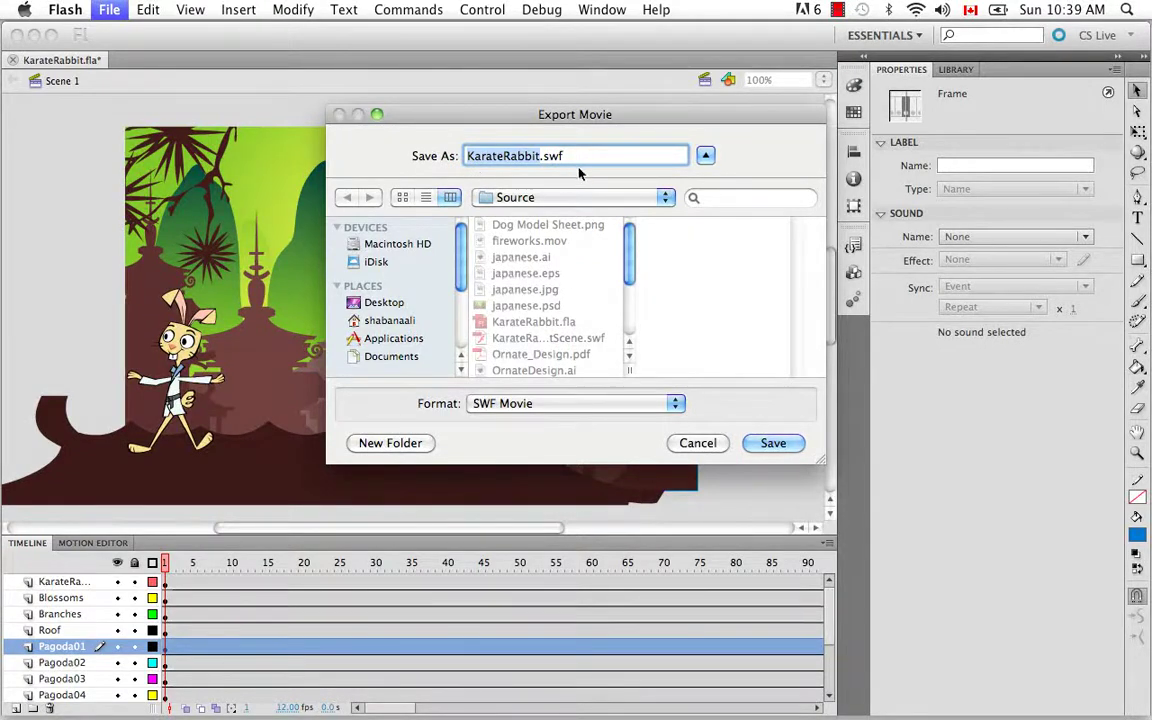
{"action": "left_click", "coordinate": [772, 443]}
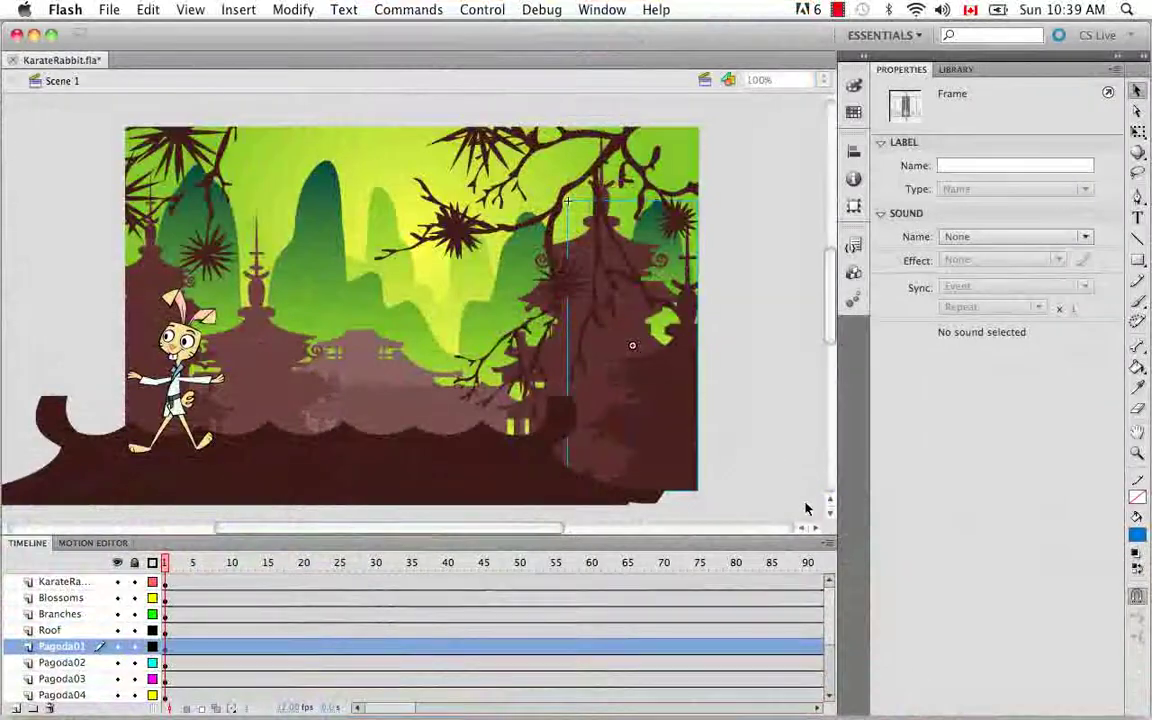
Switch to Toon Boom Animate Pro with the GatheringContent scene and show the Library
{"action": "mouse_move", "coordinate": [916, 714]}
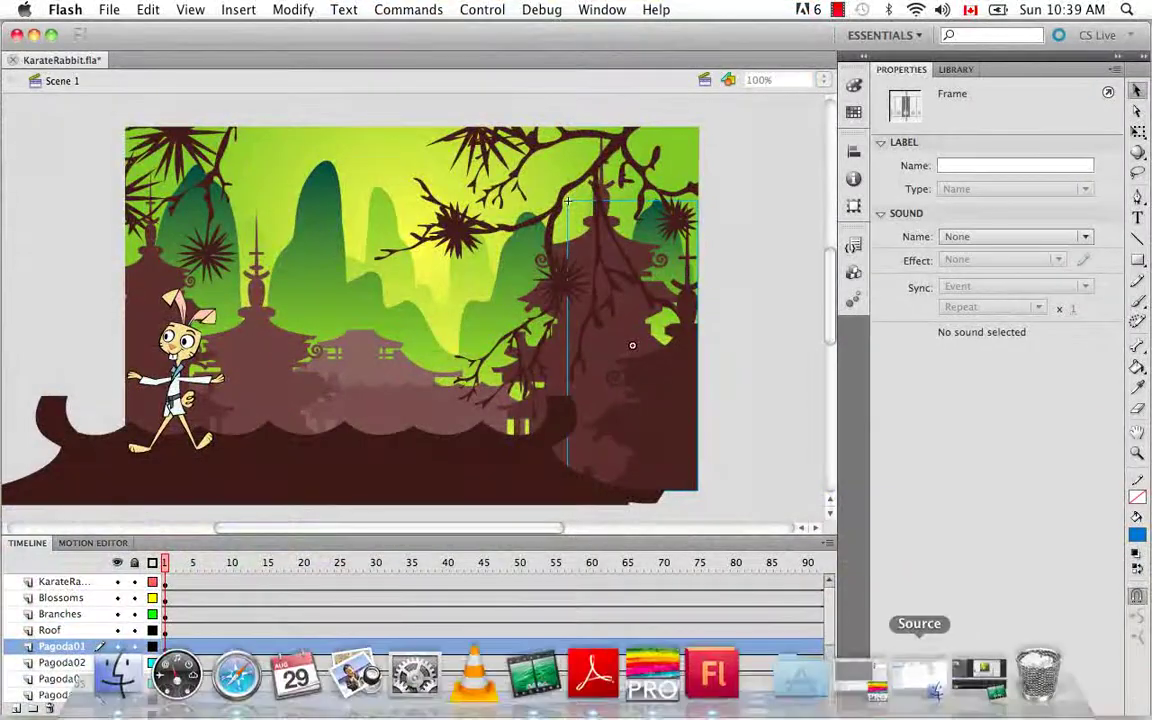
{"action": "left_click", "coordinate": [861, 670]}
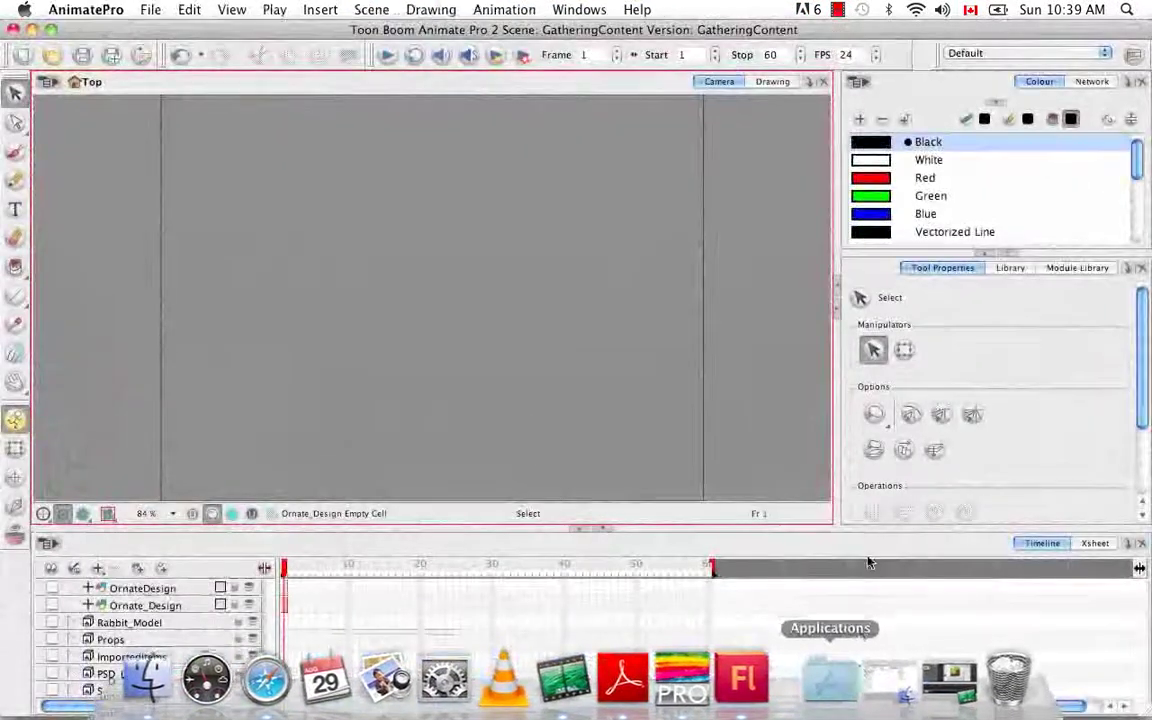
{"action": "left_click", "coordinate": [1007, 276]}
{"action": "left_click", "coordinate": [1008, 270]}
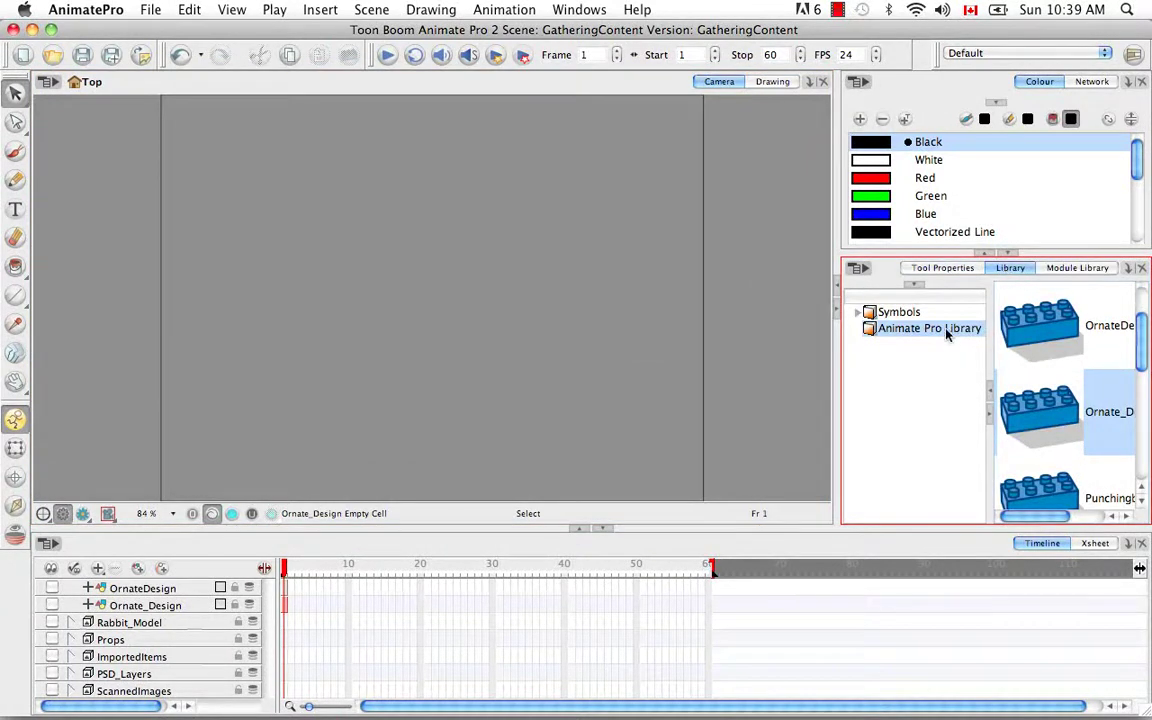
Turn off Right To Modify for the Animate Pro Library and turn it back on
{"action": "right_click", "coordinate": [912, 338]}
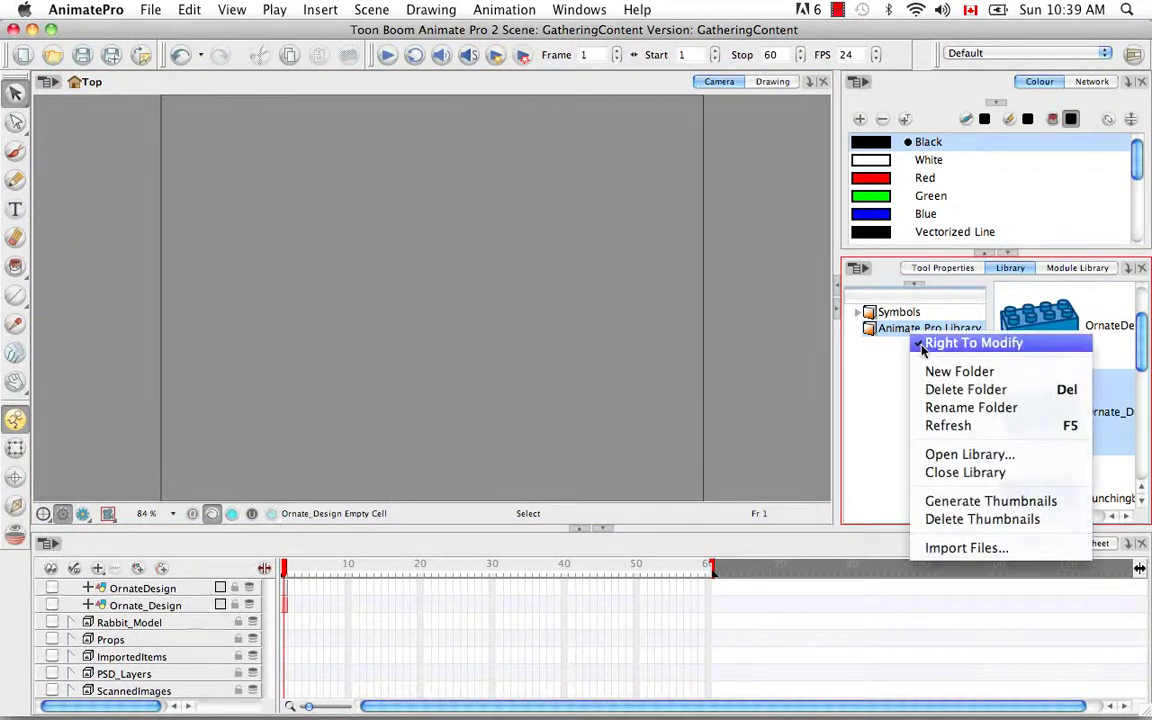
{"action": "left_click", "coordinate": [972, 339]}
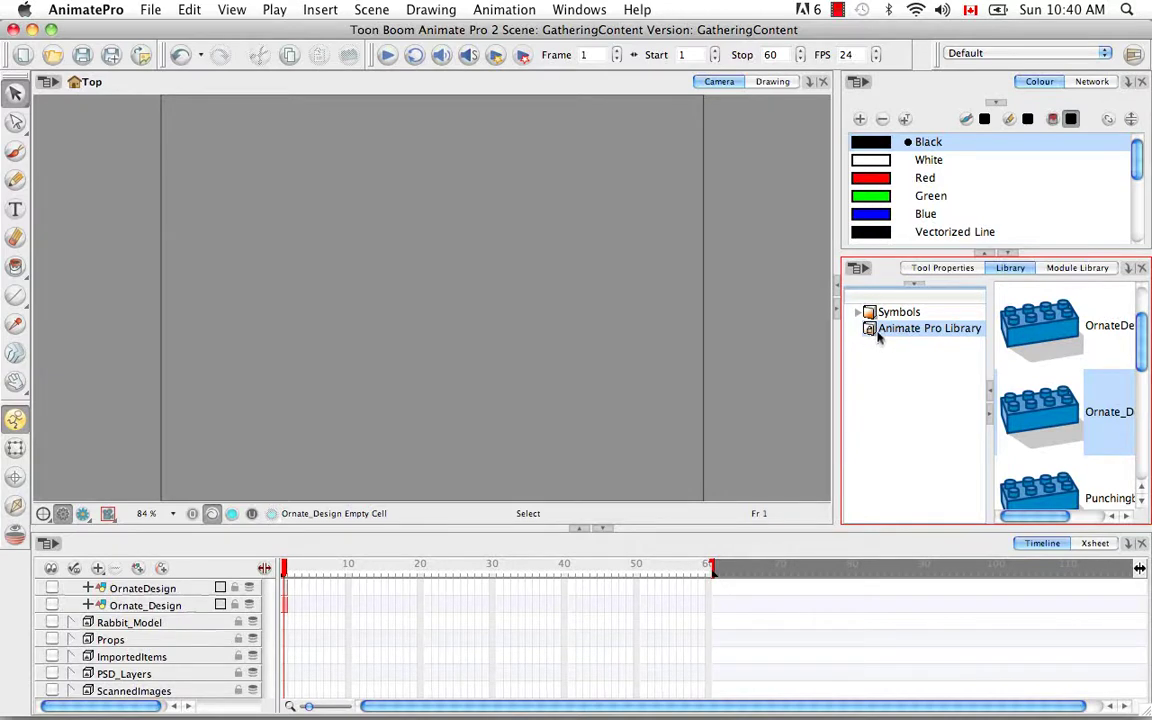
{"action": "right_click", "coordinate": [879, 338]}
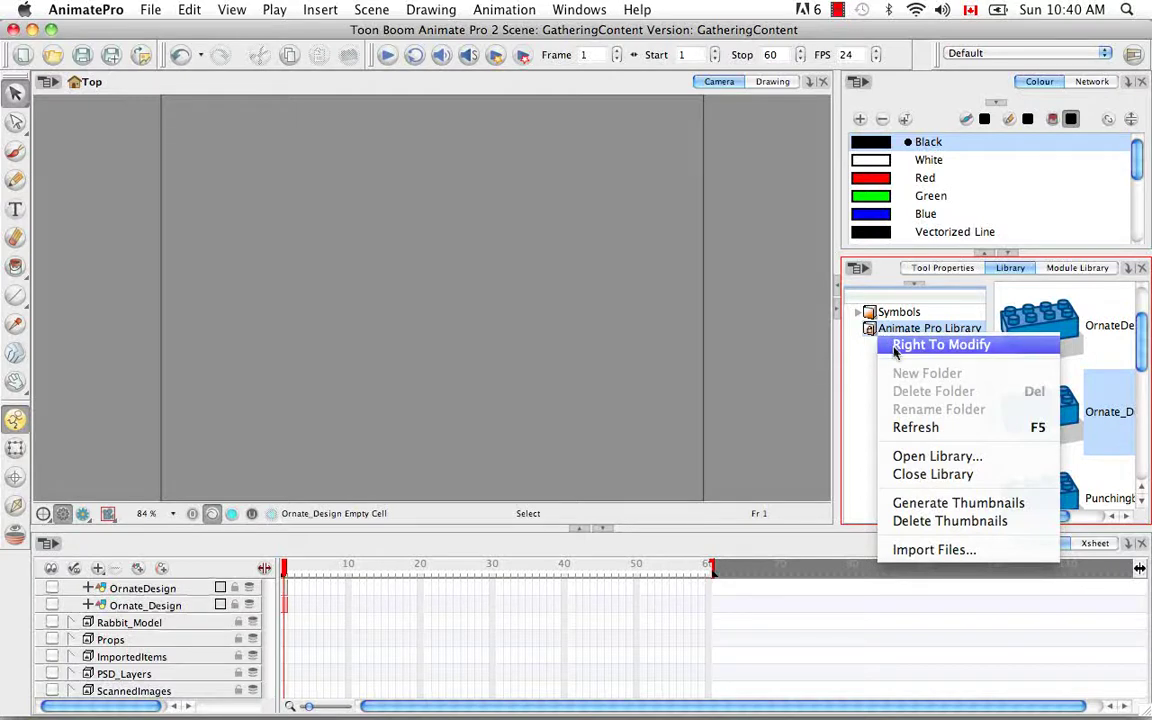
{"action": "left_click", "coordinate": [895, 346]}
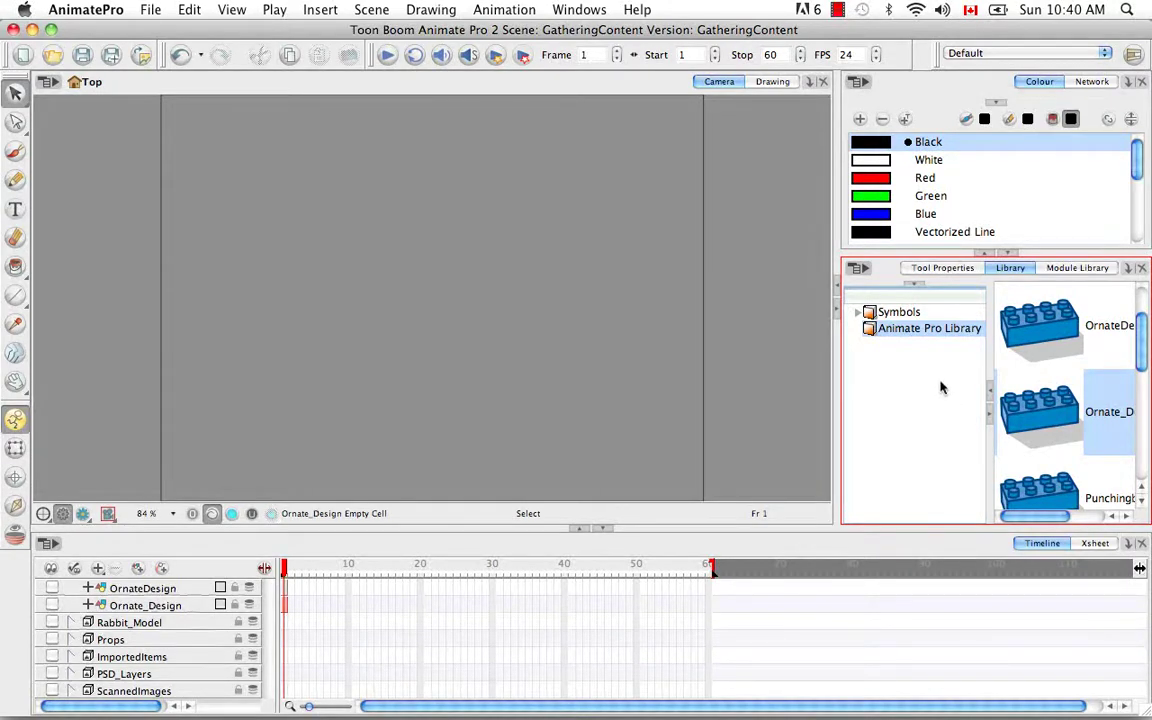
{"action": "right_click", "coordinate": [910, 336]}
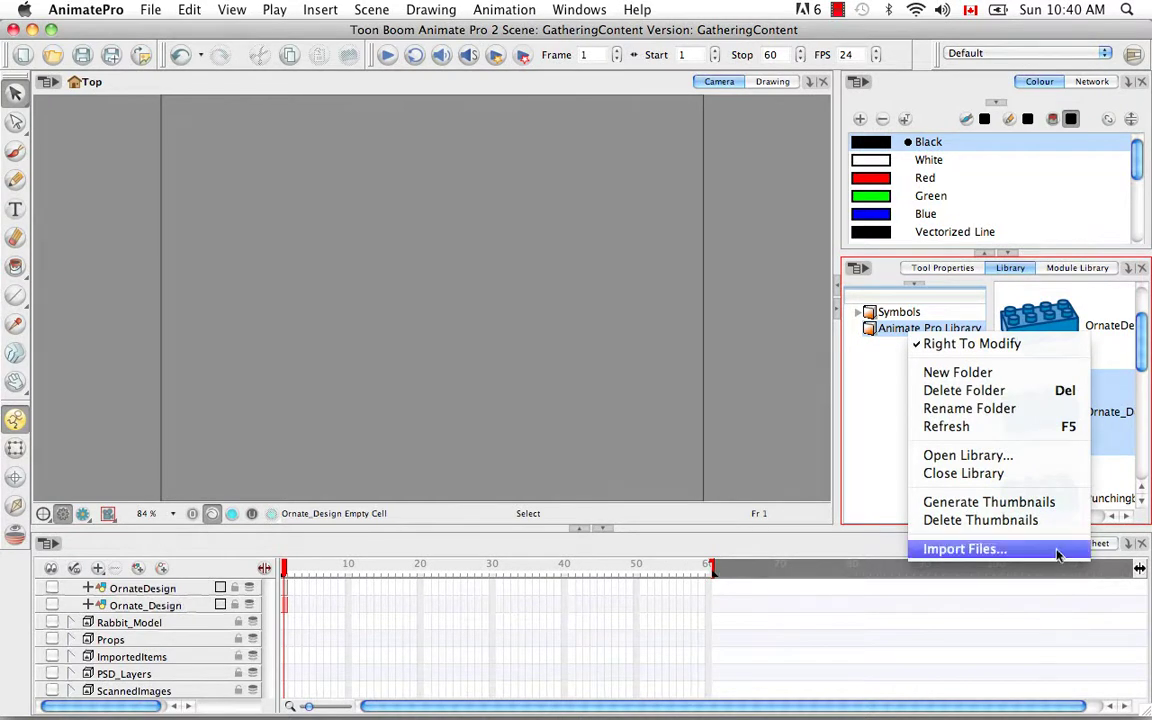
{"action": "left_click", "coordinate": [647, 315]}
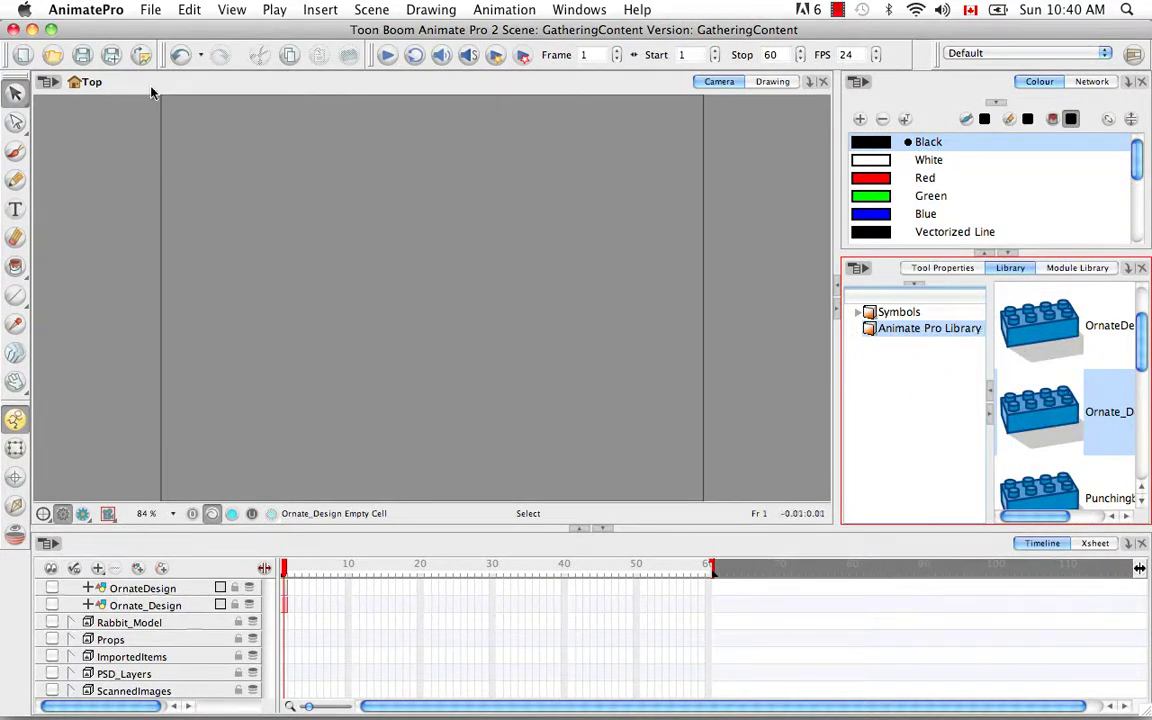
Import KarateRabbit.swf from the Source folder into the Animate Pro Library as the template KarateRabbit.tpl
{"action": "left_click", "coordinate": [150, 12]}
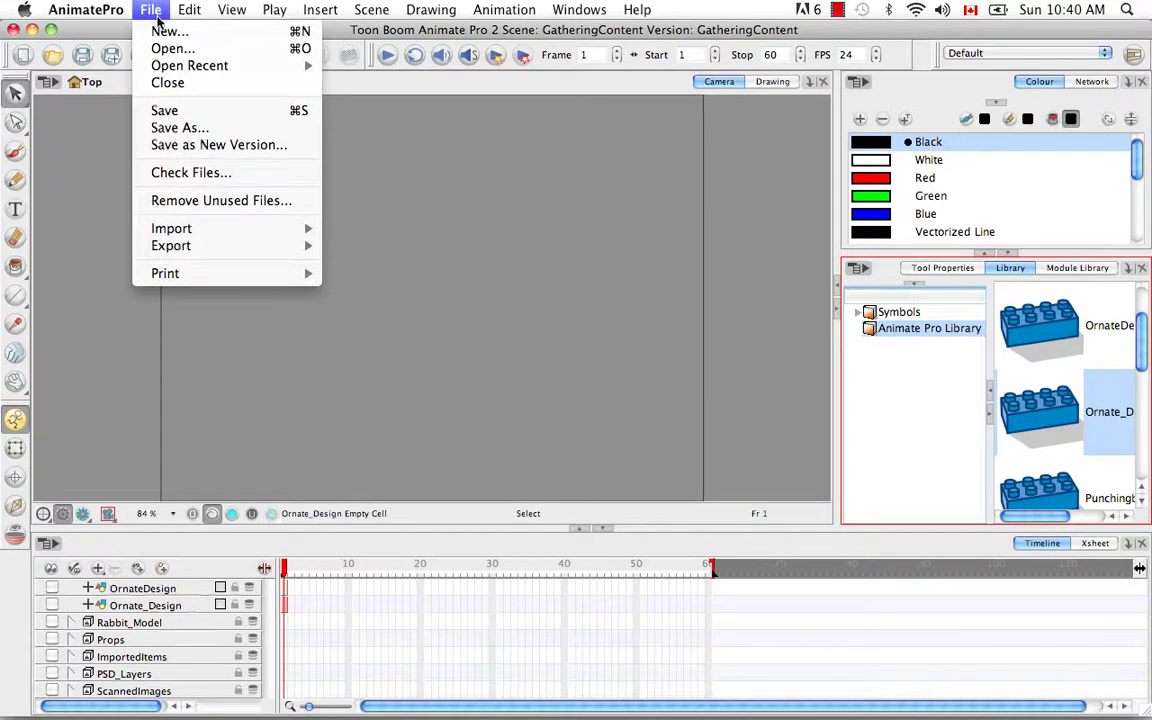
{"action": "mouse_move", "coordinate": [231, 230]}
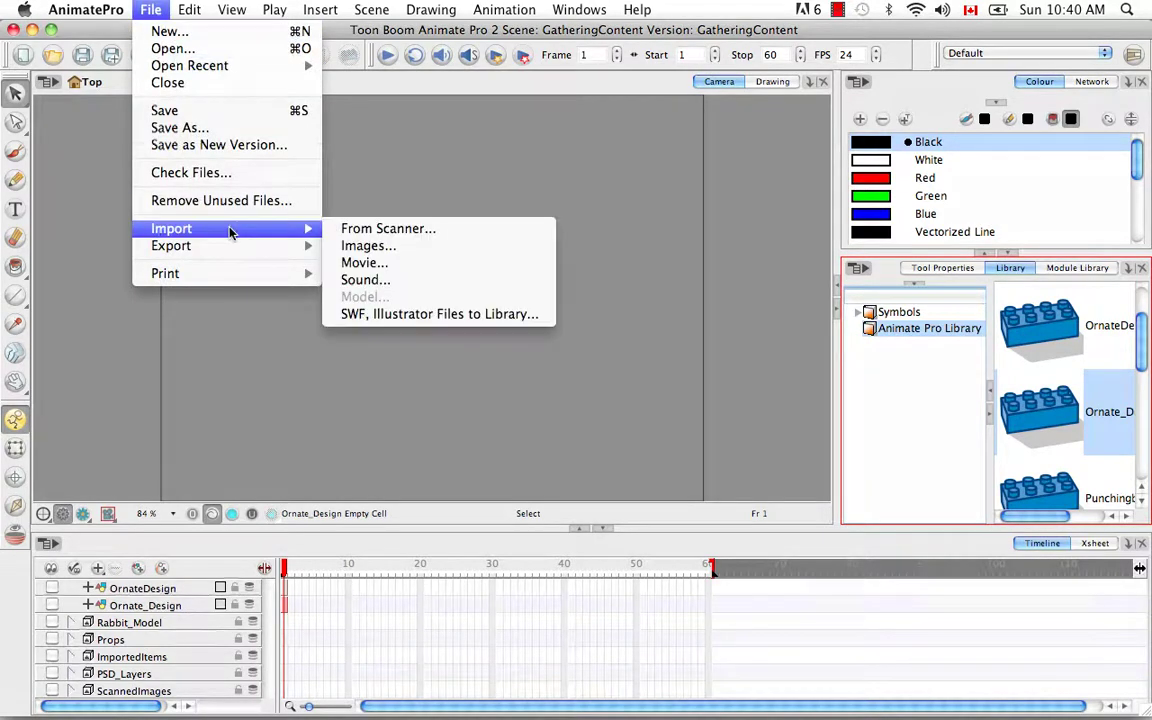
{"action": "left_click", "coordinate": [519, 315]}
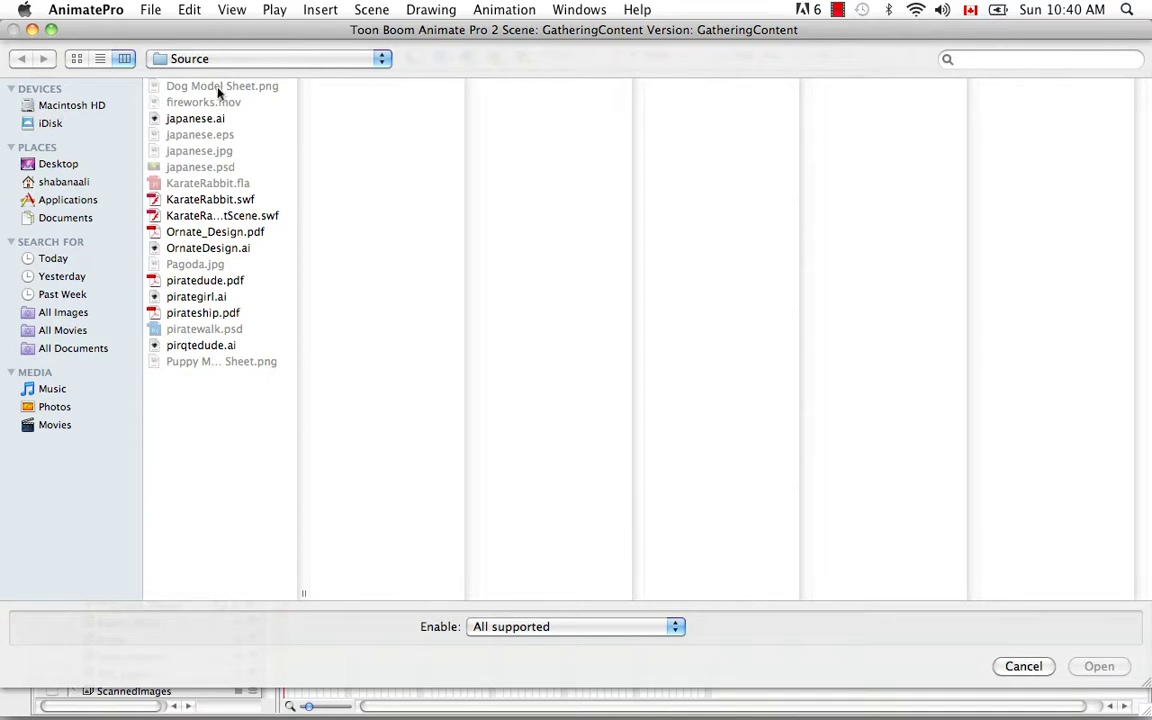
{"action": "left_click", "coordinate": [211, 200]}
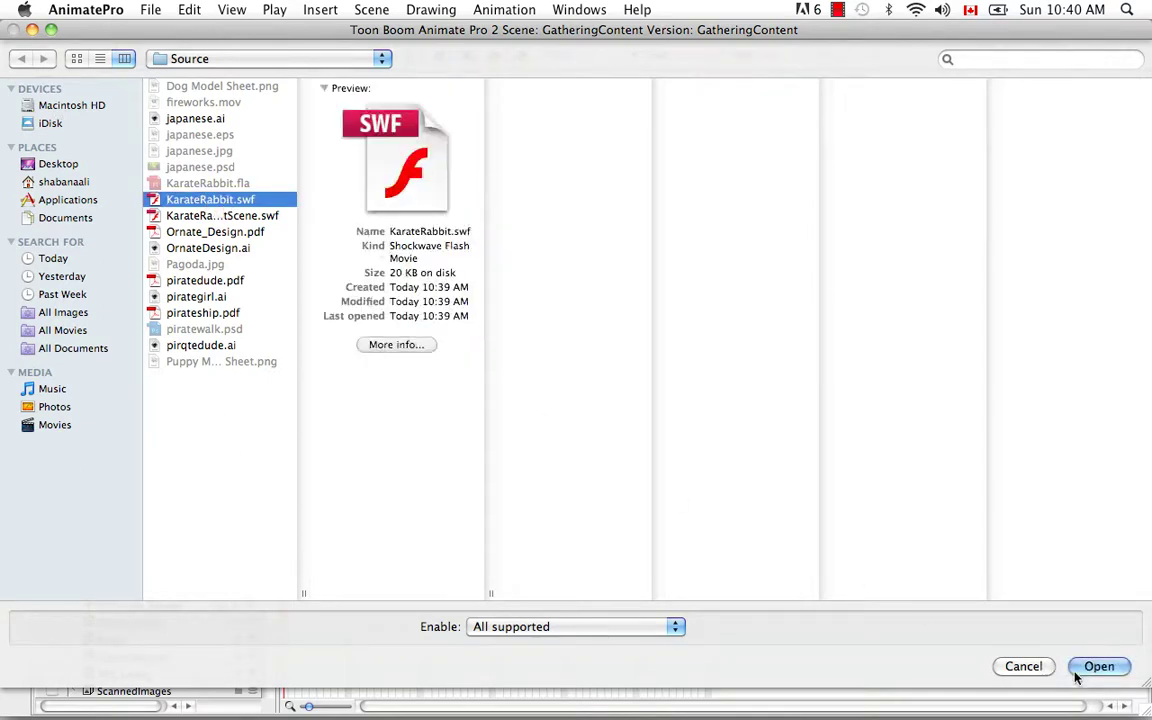
{"action": "left_click", "coordinate": [1105, 670]}
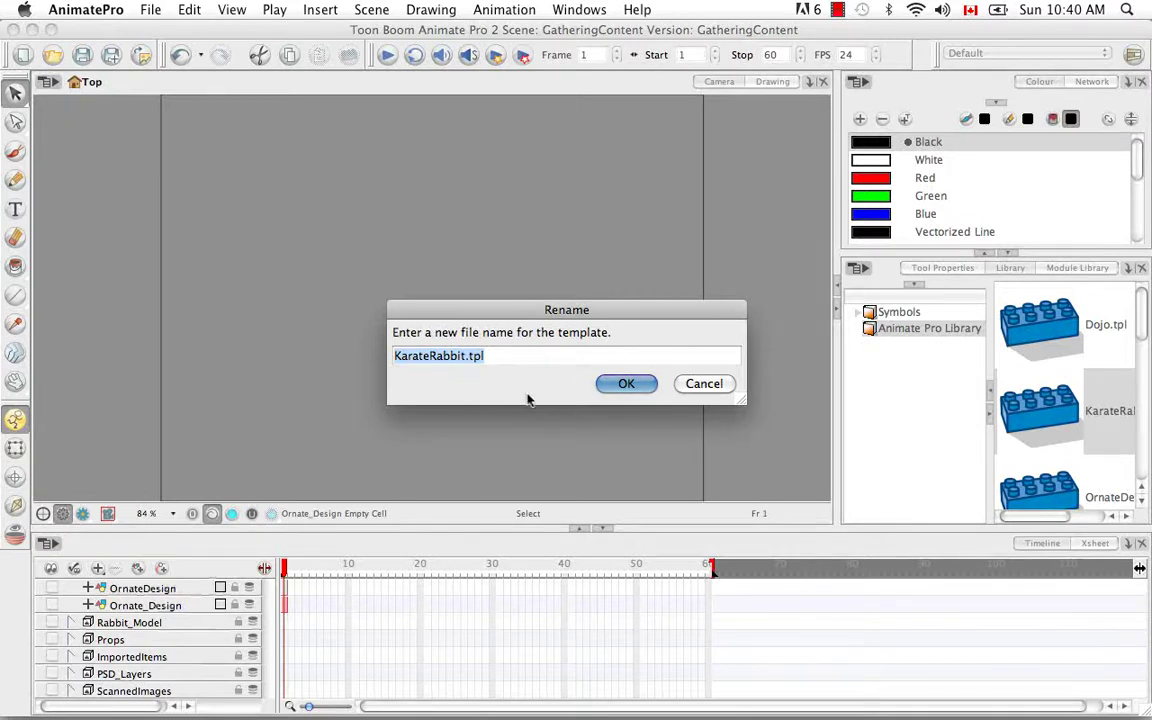
{"action": "left_click", "coordinate": [627, 388]}
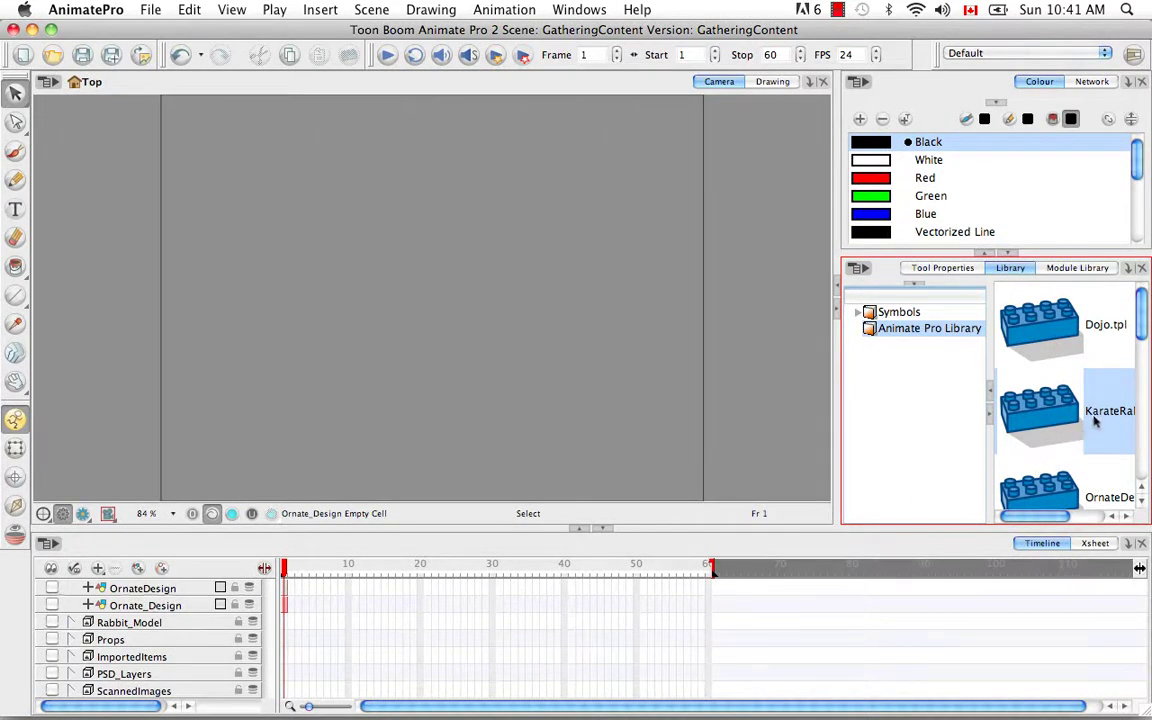
Place the KarateRabbit template from the library into the scene and perform colour recovery for its missing colours
{"action": "mouse_move", "coordinate": [1034, 519]}
{"action": "left_mouse_down"}
{"action": "mouse_move", "coordinate": [1056, 517]}
{"action": "mouse_move", "coordinate": [1034, 517]}
{"action": "left_mouse_up"}
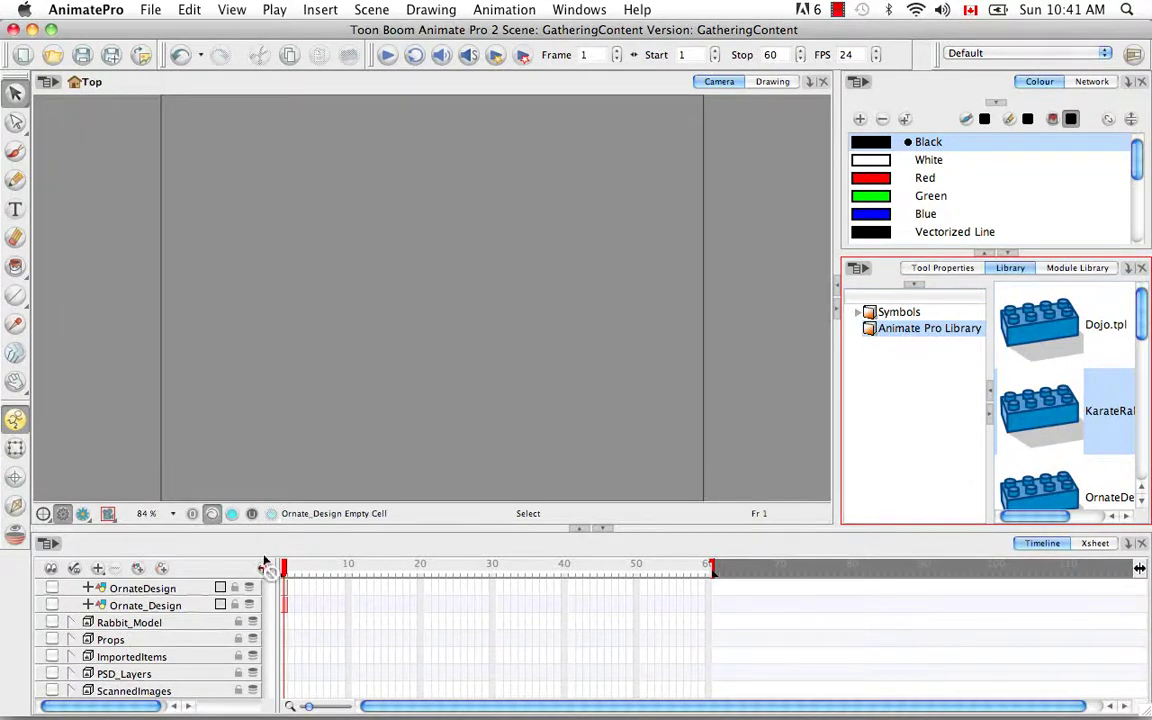
{"action": "left_click_drag", "start_coordinate": [185, 594], "coordinate": [478, 357]}
{"action": "left_click_drag", "start_coordinate": [452, 318], "coordinate": [452, 318]}
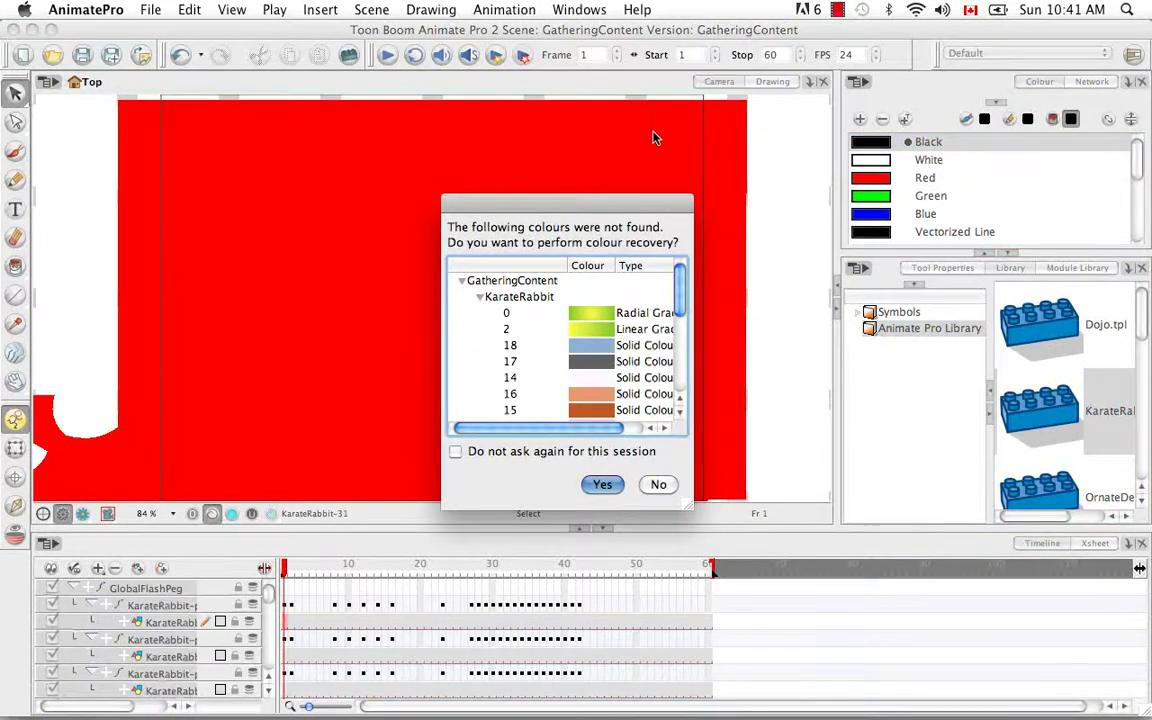
{"action": "left_click", "coordinate": [603, 485]}
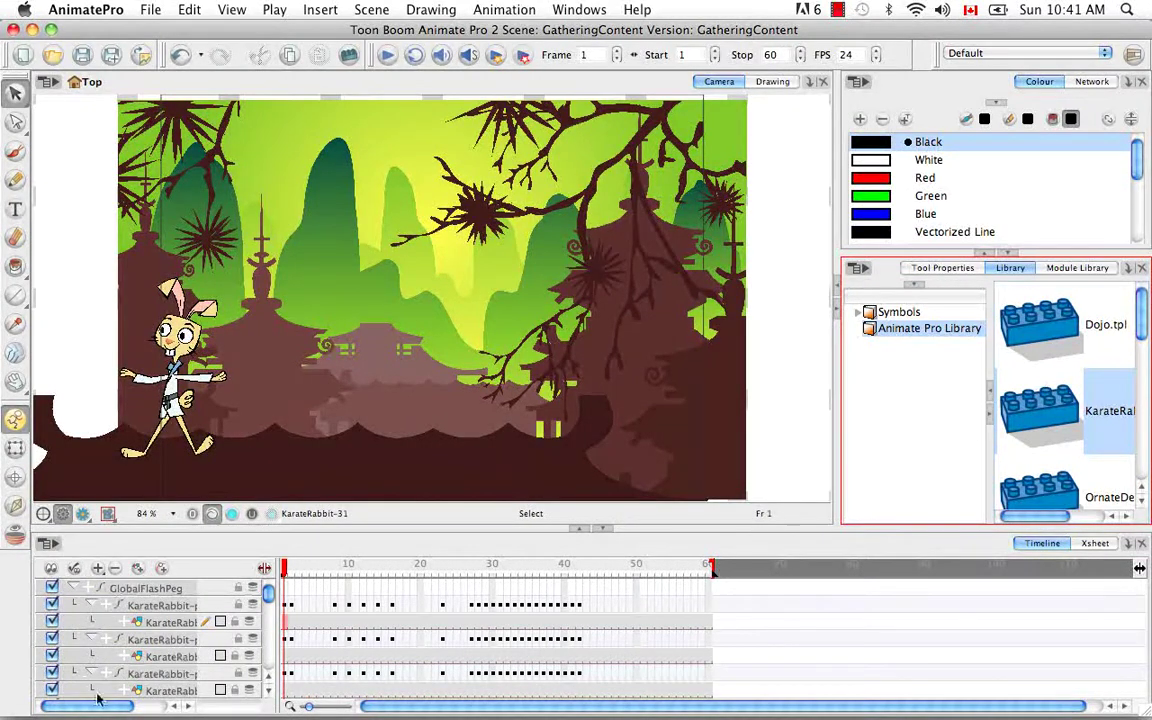
Examine what the imported KarateRabbit layers contain by hiding and reshowing several rabbit parts and the lowest background layer
{"action": "left_click", "coordinate": [55, 604]}
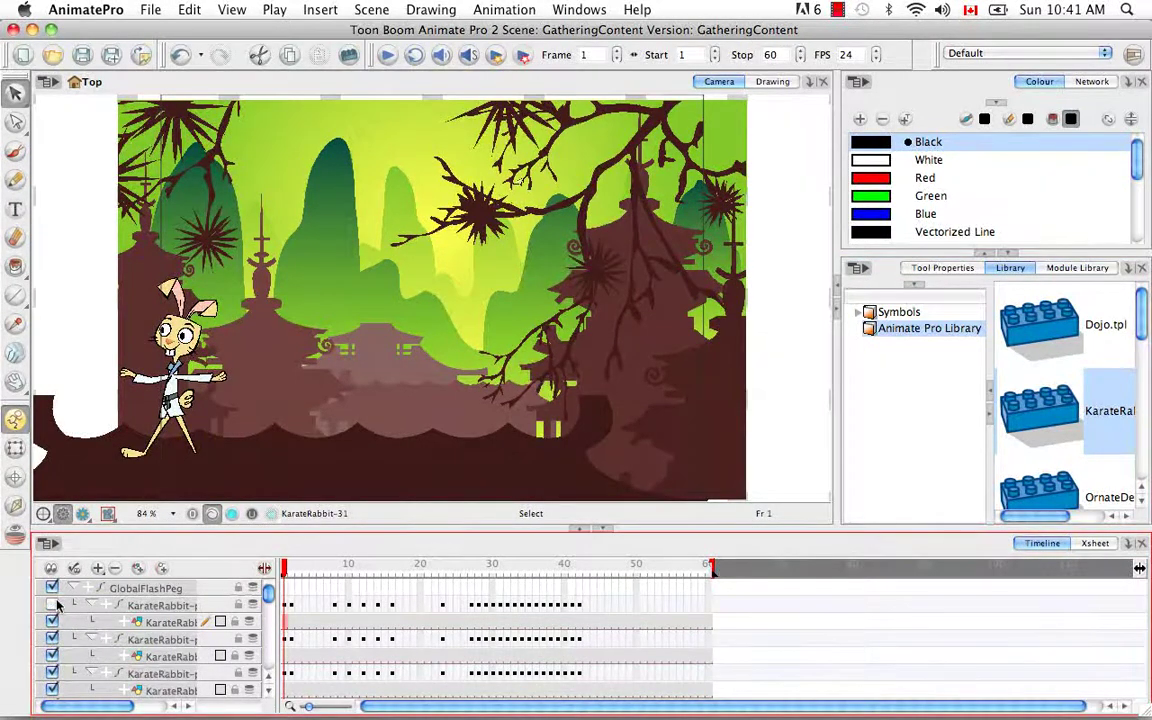
{"action": "left_click", "coordinate": [55, 605]}
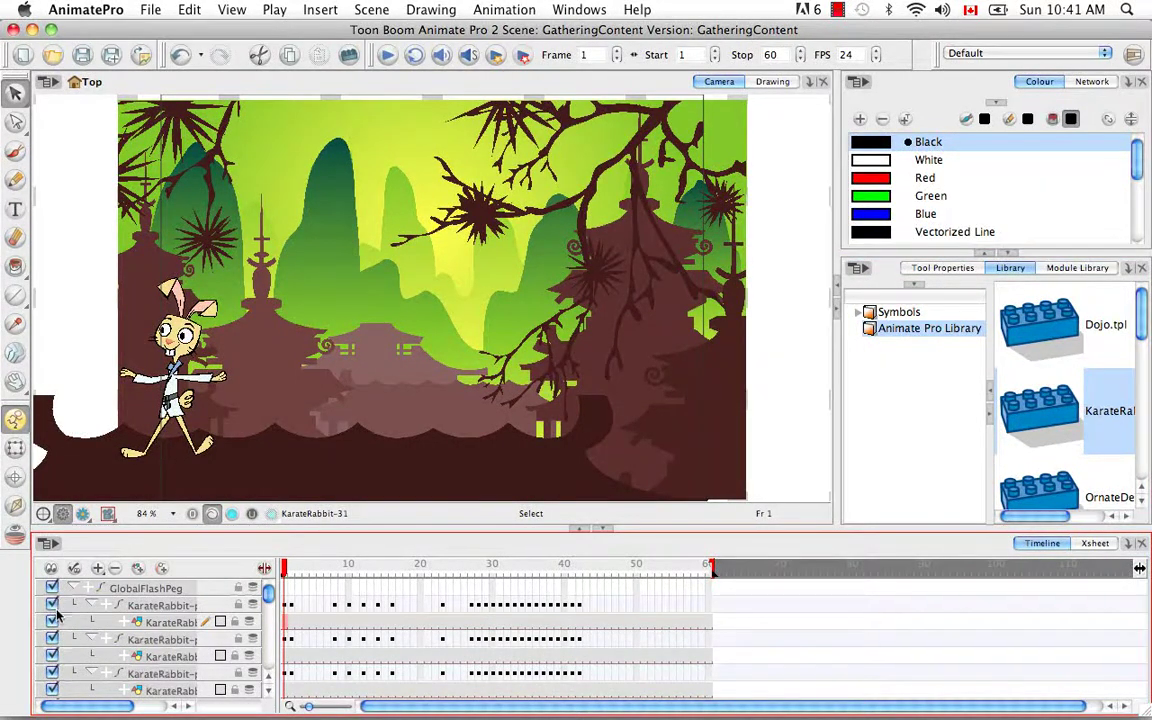
{"action": "left_click", "coordinate": [53, 673]}
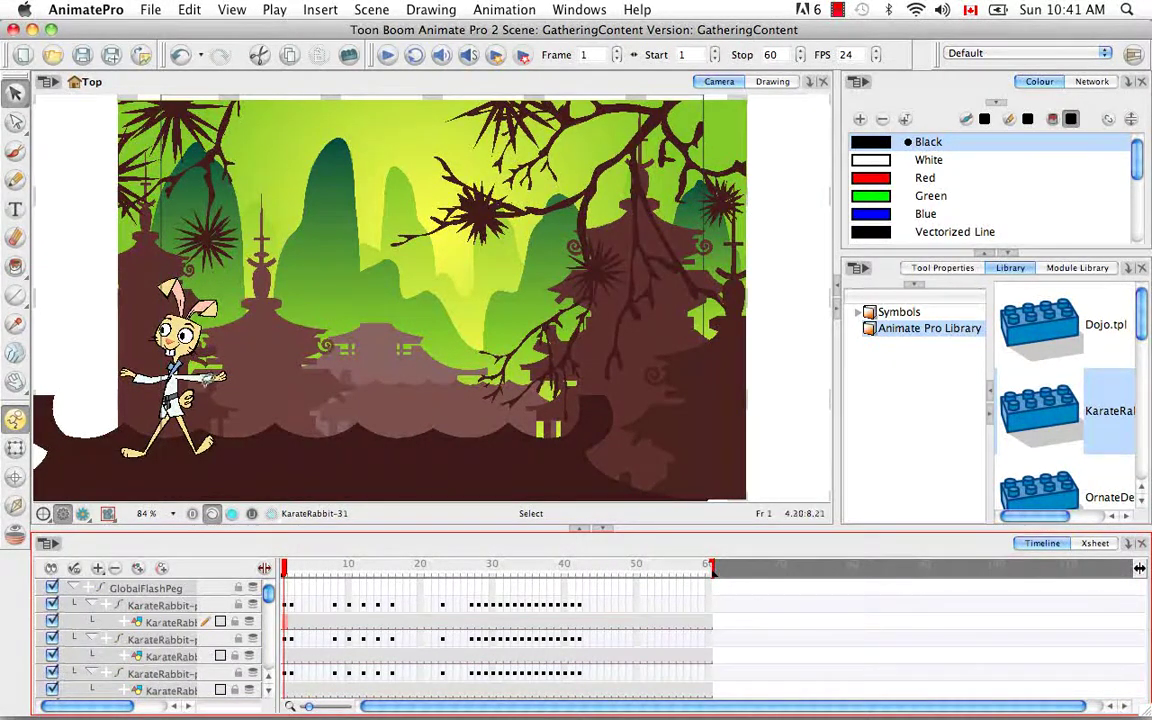
{"action": "left_click", "coordinate": [53, 672]}
{"action": "left_click", "coordinate": [52, 621]}
{"action": "left_click", "coordinate": [52, 621]}
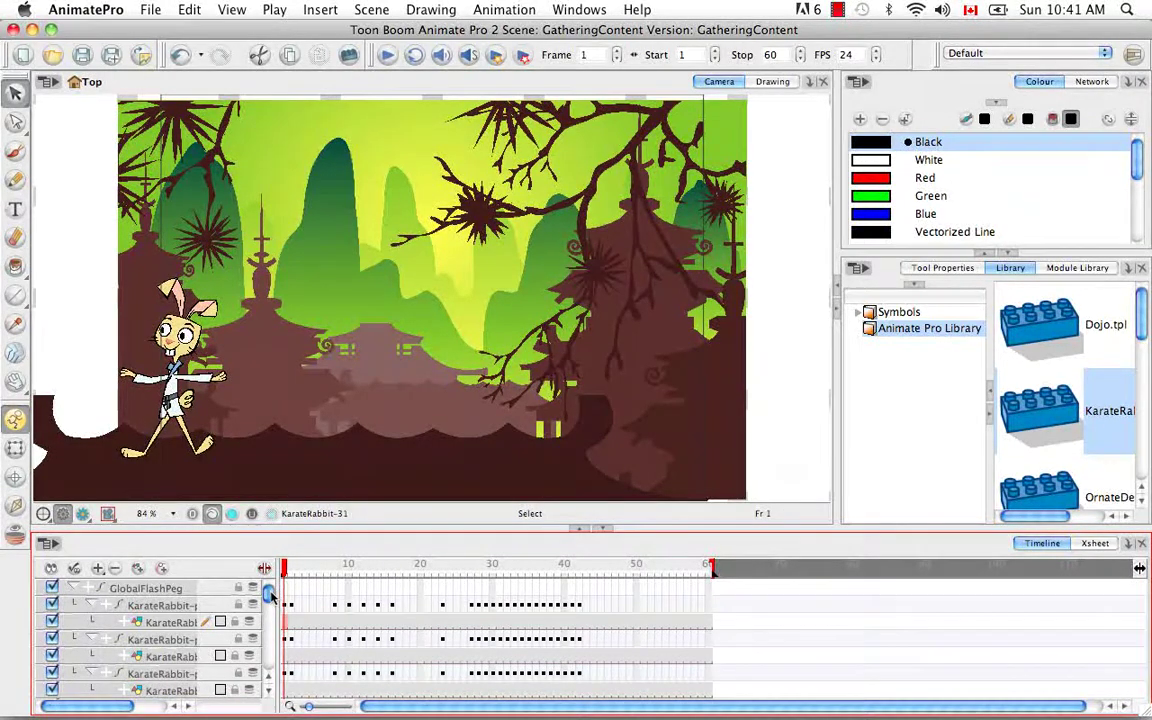
{"action": "left_click_drag", "start_coordinate": [267, 594], "coordinate": [265, 656]}
{"action": "left_click", "coordinate": [53, 615]}
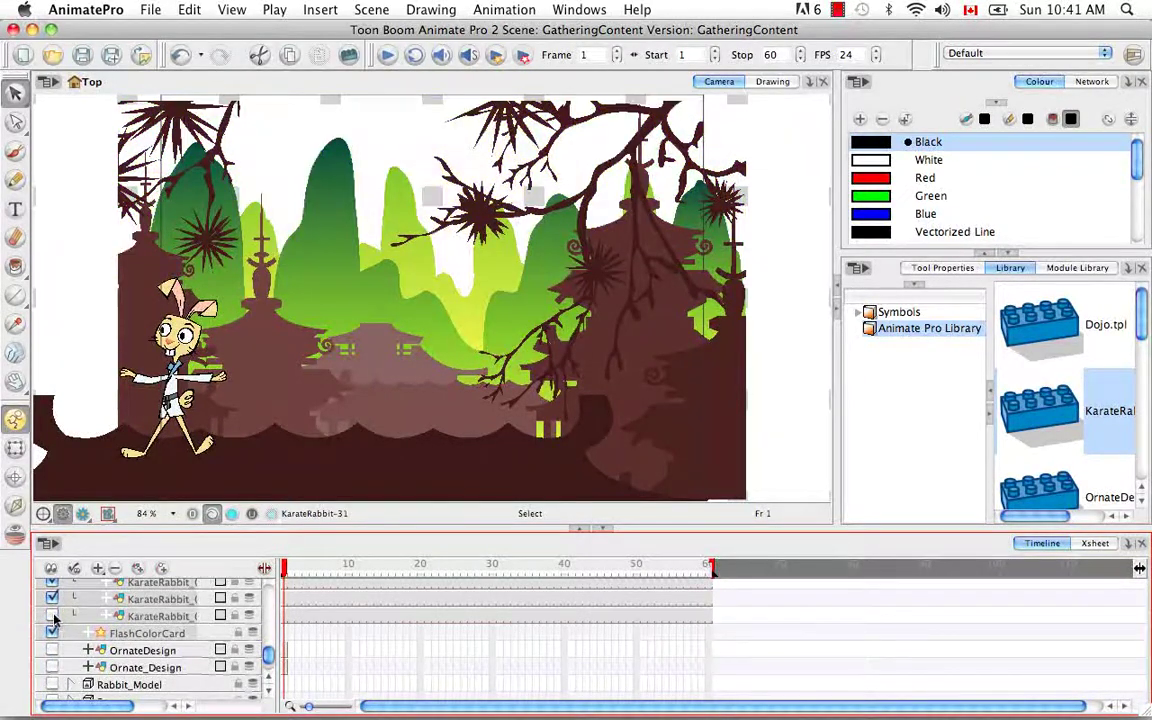
{"action": "left_click", "coordinate": [53, 615]}
{"action": "left_click_drag", "start_coordinate": [267, 658], "coordinate": [284, 567]}
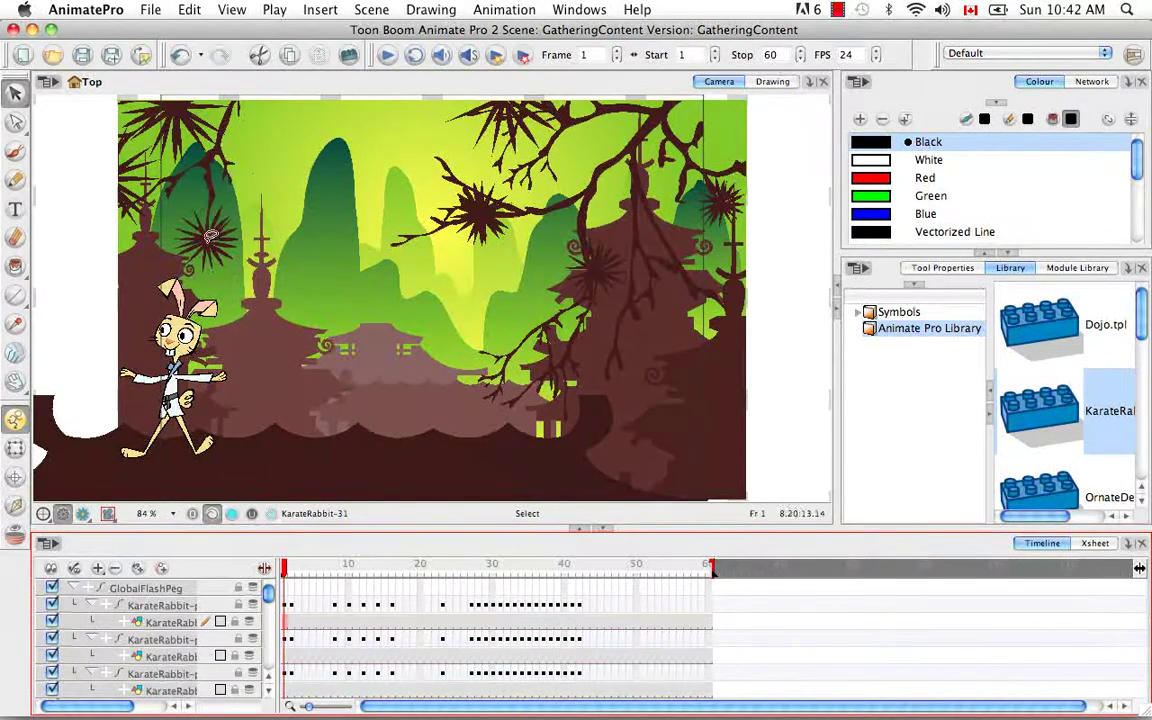
Scrub through the imported rabbit animation on the timeline and return to frame 1
{"action": "left_click_drag", "start_coordinate": [286, 567], "coordinate": [579, 566]}
{"action": "left_click_drag", "start_coordinate": [452, 587], "coordinate": [284, 570]}
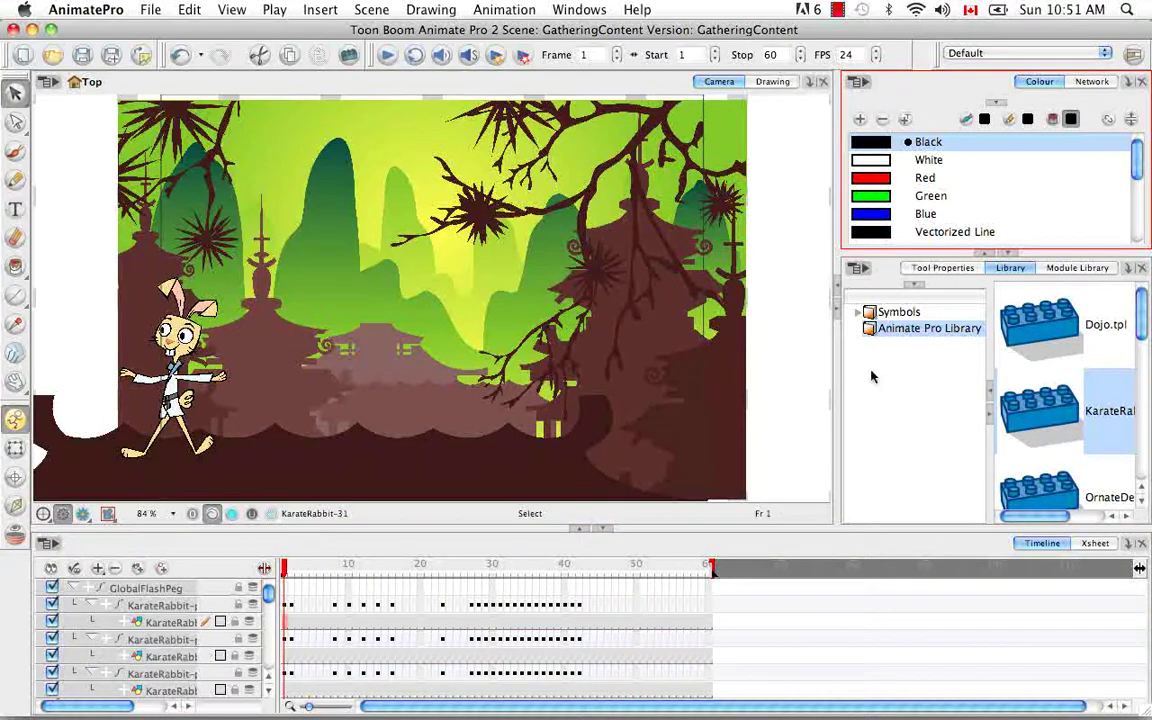
Enlarge the Colour view, show its palette list and select the KarateRabbit_rec palette
{"action": "left_click", "coordinate": [985, 254]}
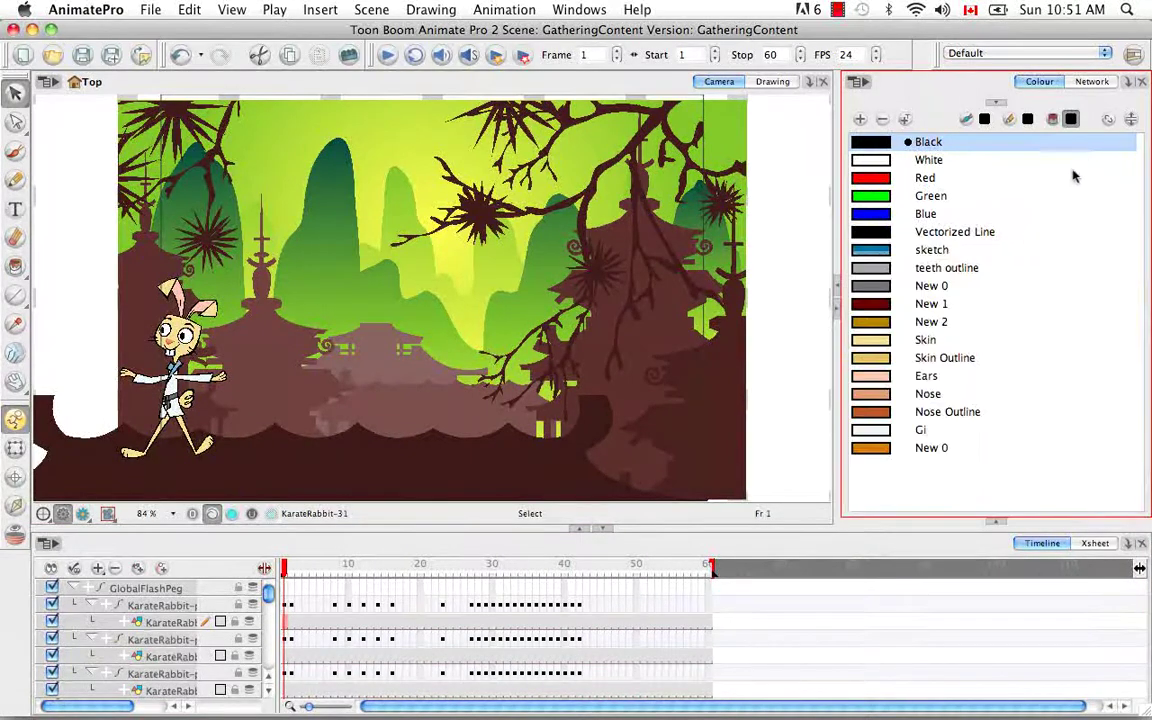
{"action": "left_click", "coordinate": [1131, 119]}
{"action": "left_click", "coordinate": [1133, 118]}
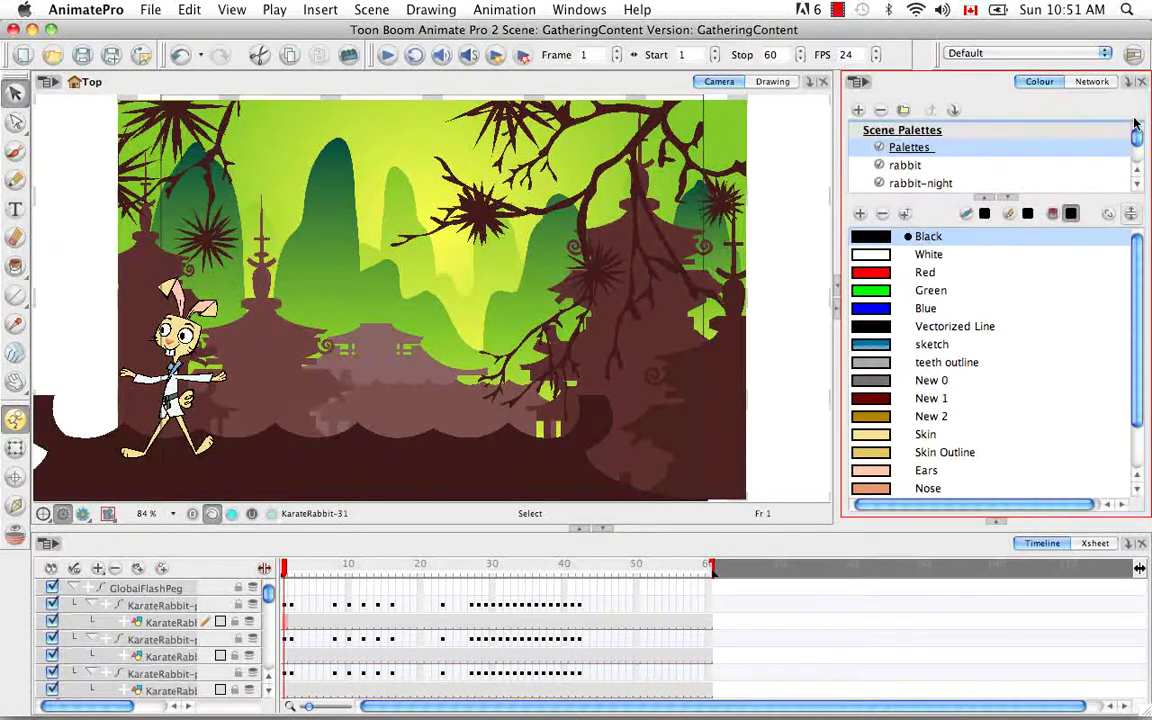
{"action": "left_click_drag", "start_coordinate": [1137, 140], "coordinate": [1137, 160]}
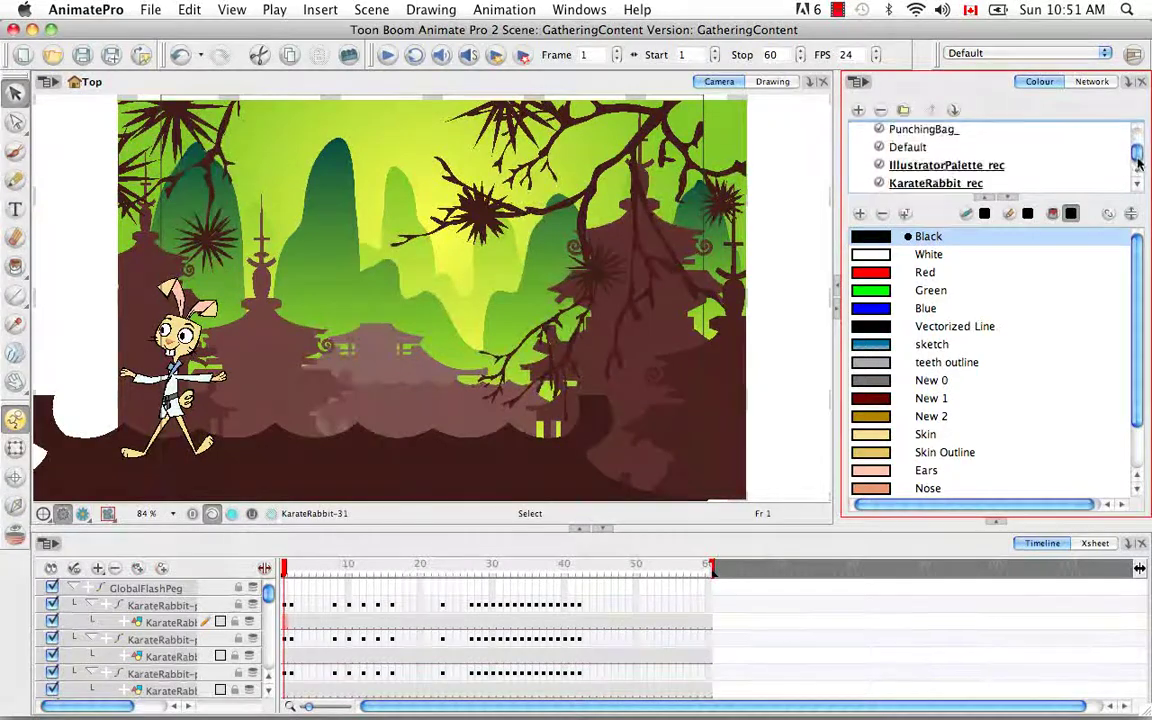
{"action": "left_click", "coordinate": [933, 185]}
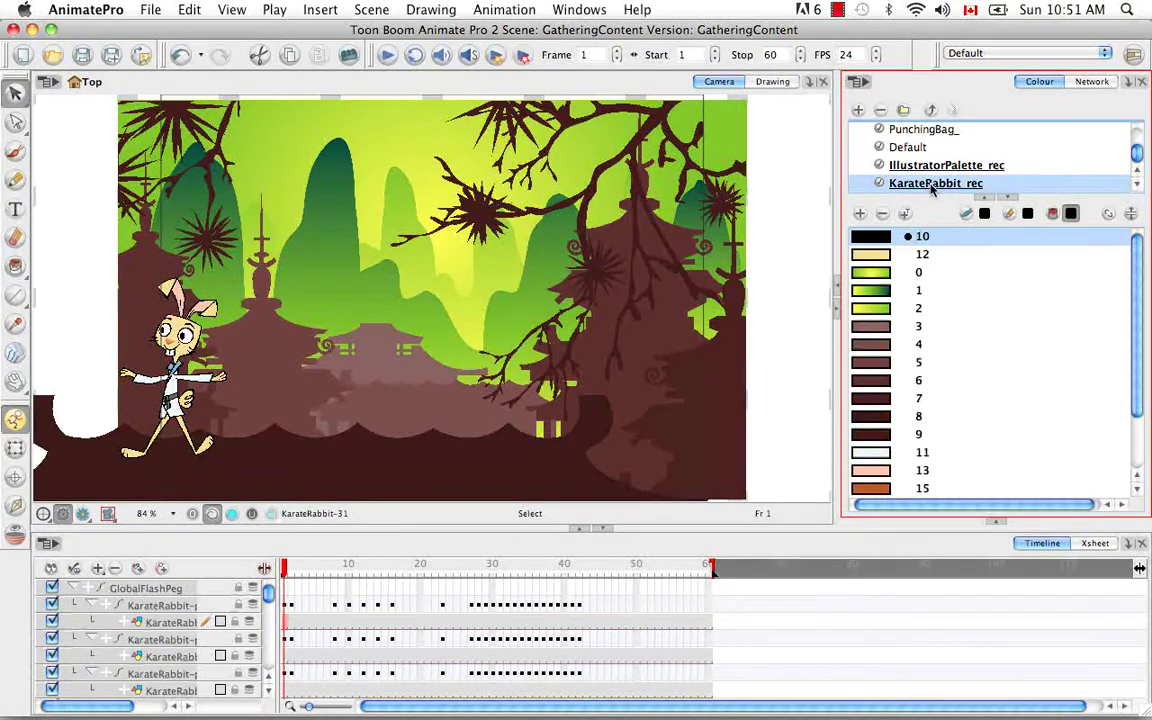
Change the outer colour of swatch 0's radial gradient from the recovered palette to dark magenta, R 115, G 12, B 58
{"action": "double_click", "coordinate": [871, 272]}
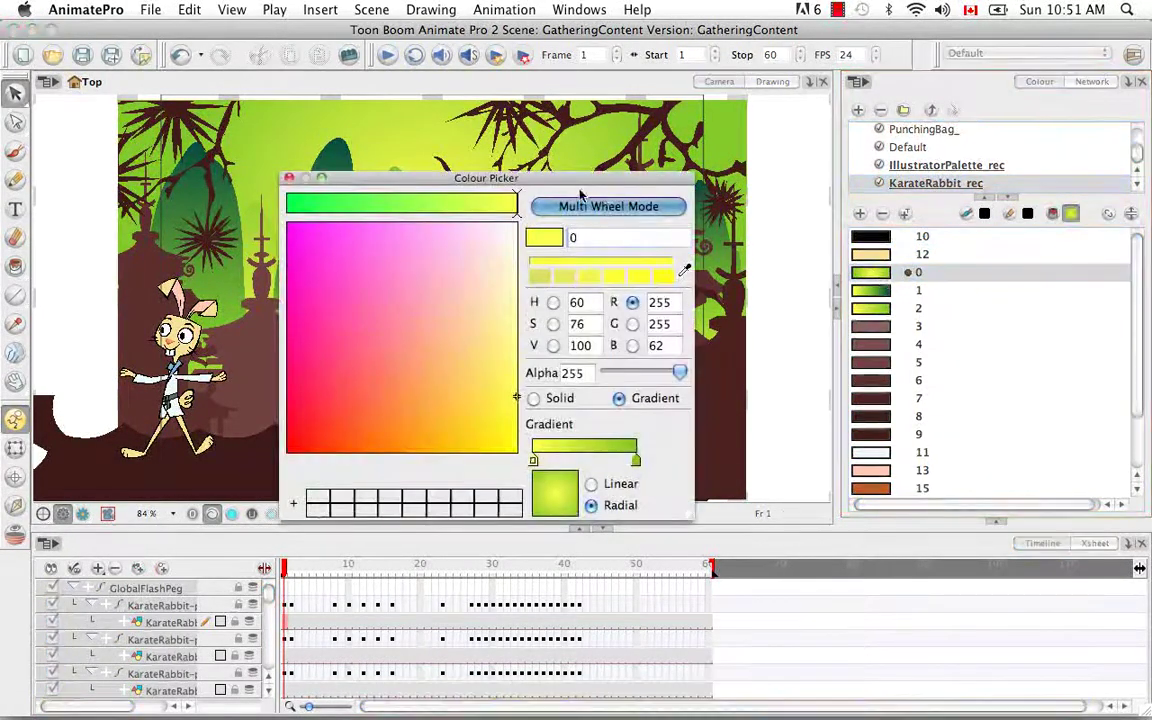
{"action": "left_click", "coordinate": [635, 460]}
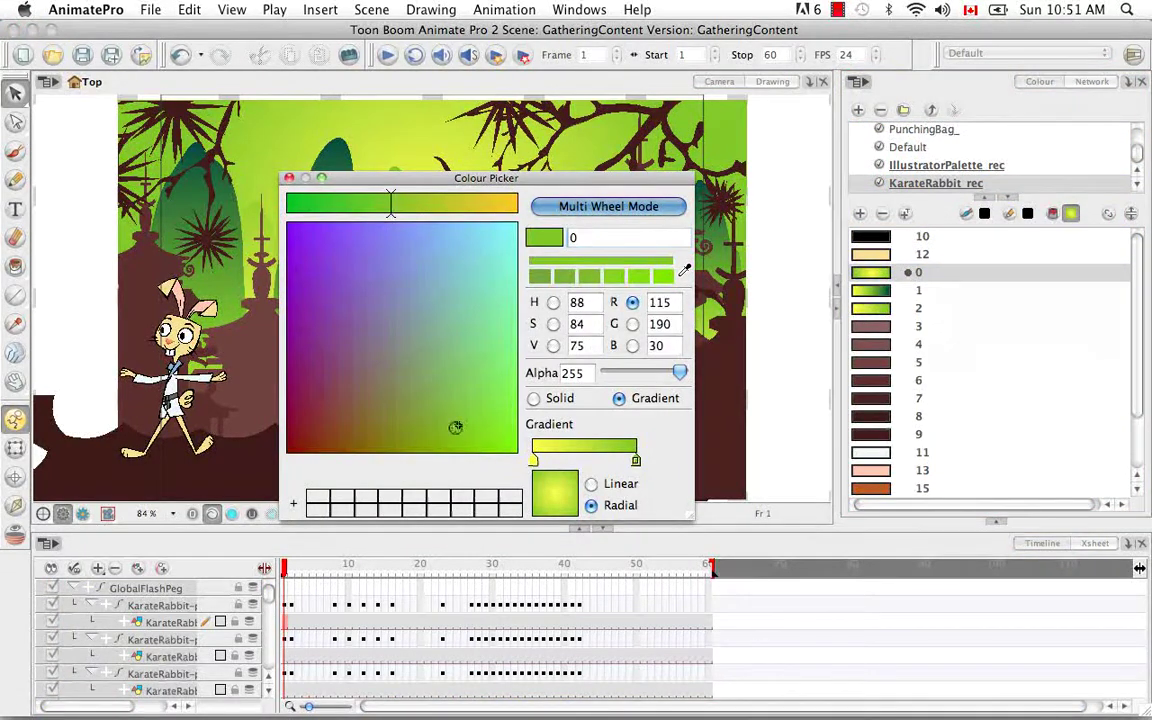
{"action": "left_click", "coordinate": [383, 387]}
{"action": "left_click_drag", "start_coordinate": [383, 387], "coordinate": [297, 400]}
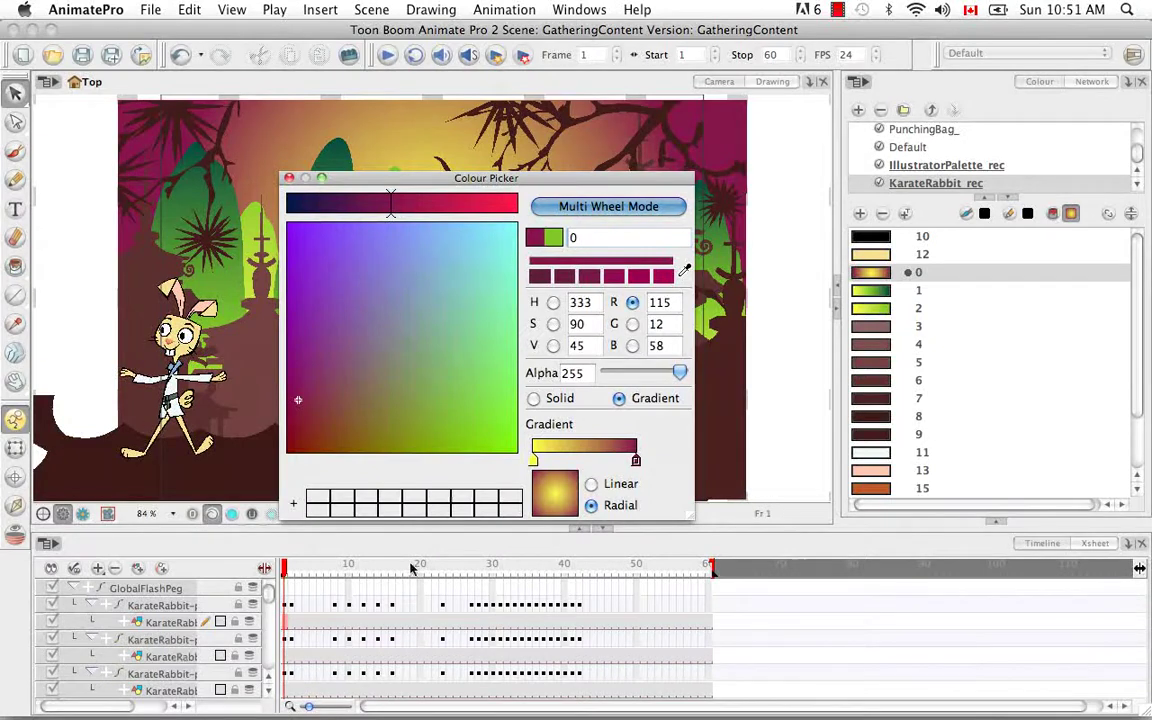
{"action": "left_click", "coordinate": [288, 178]}
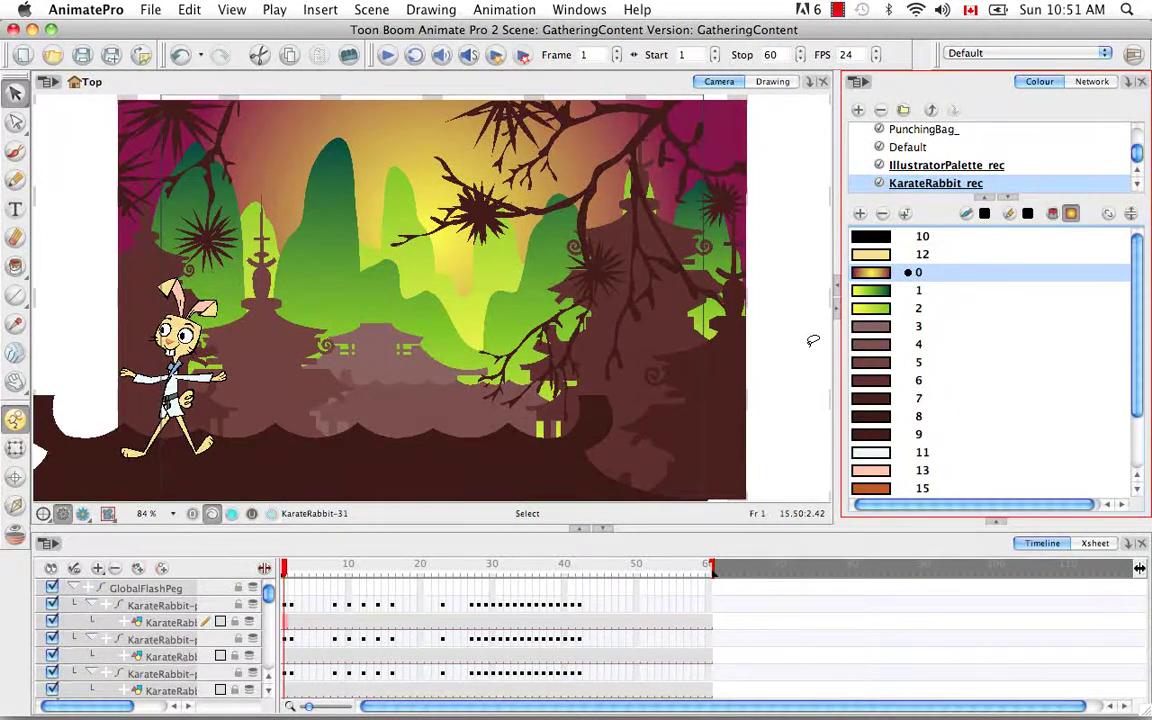
Widen the timeline's layer list enough to read the full KarateRabbit layer names
{"action": "scroll", "coordinate": [270, 594], "scroll_direction": "down", "scroll_amount": 3}
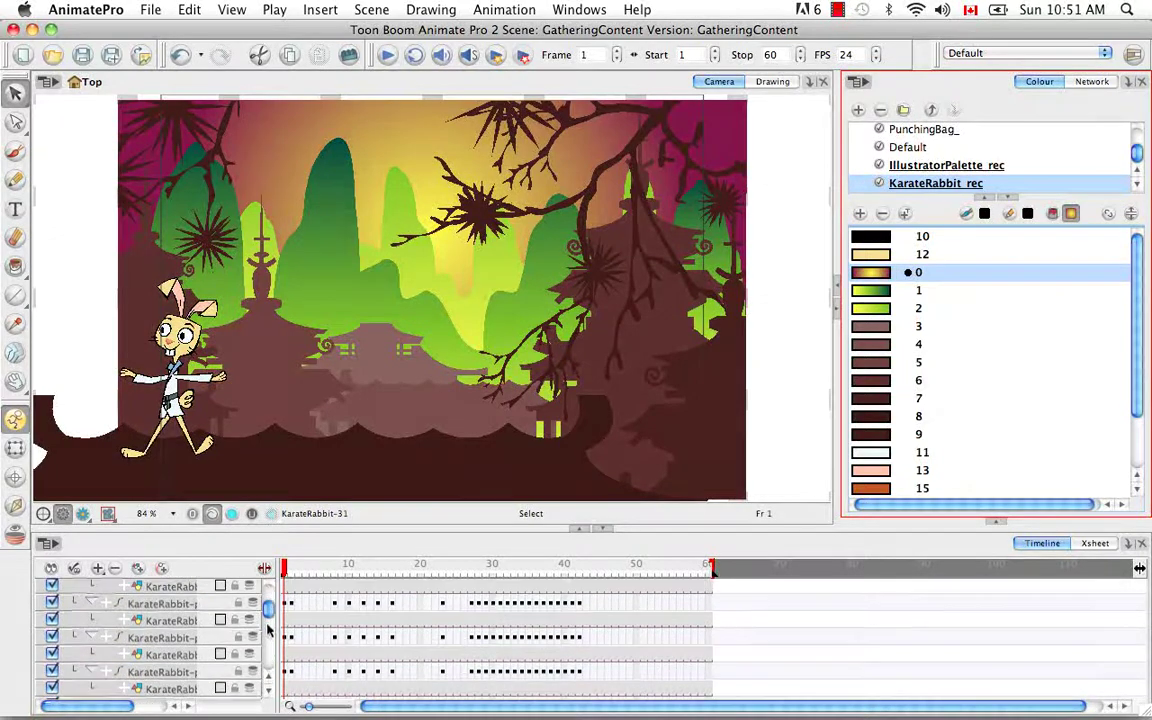
{"action": "scroll", "coordinate": [226, 597], "scroll_direction": "up", "scroll_amount": 4}
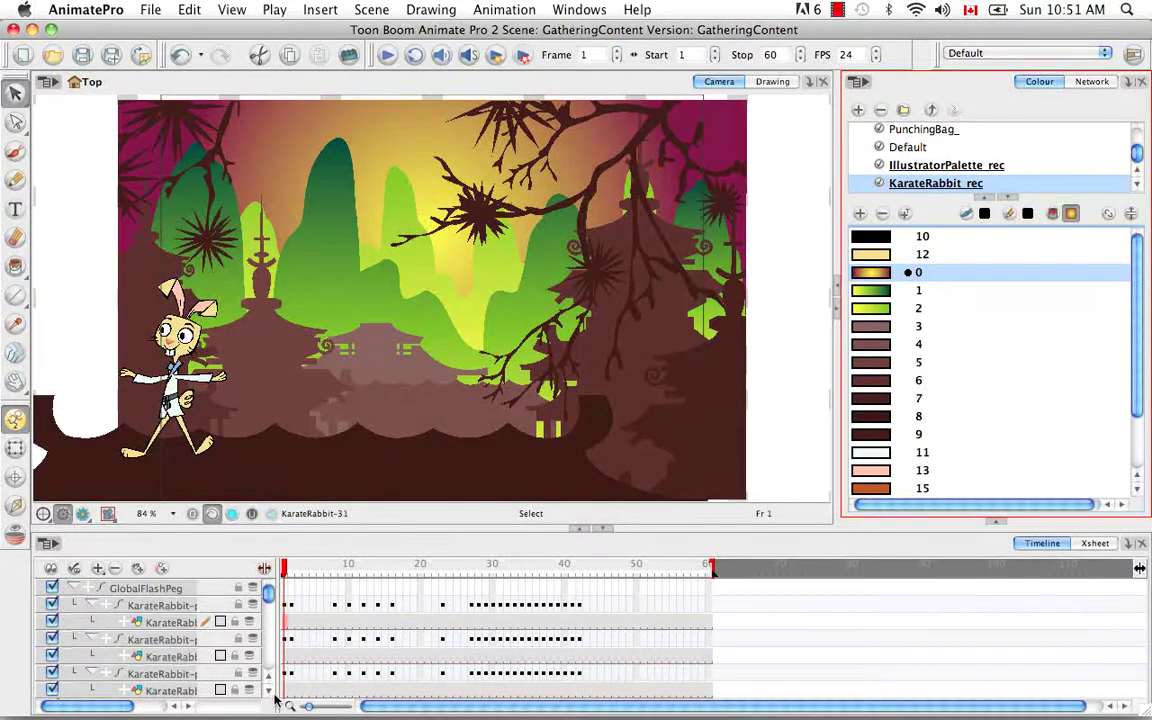
{"action": "left_click_drag", "start_coordinate": [275, 693], "coordinate": [345, 692]}
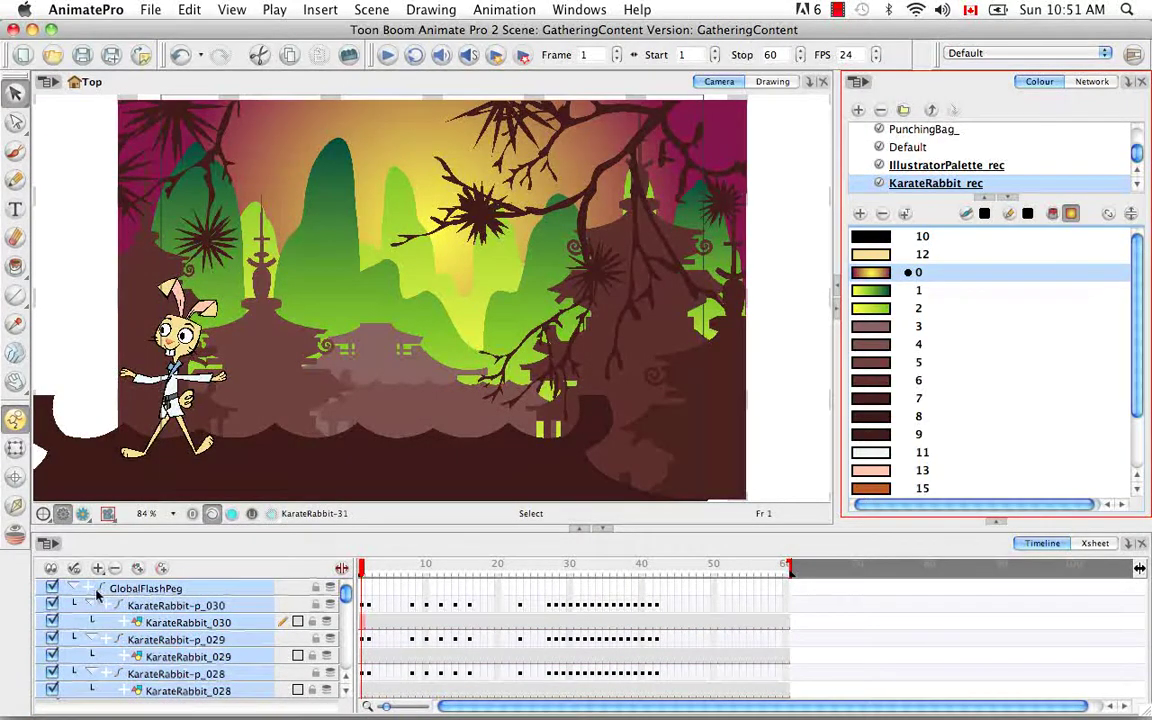
Collapse and re-expand GlobalFlashPeg to examine how the imported layers are grouped, then select the KarateRabbit-p_030 peg
{"action": "left_click", "coordinate": [75, 589]}
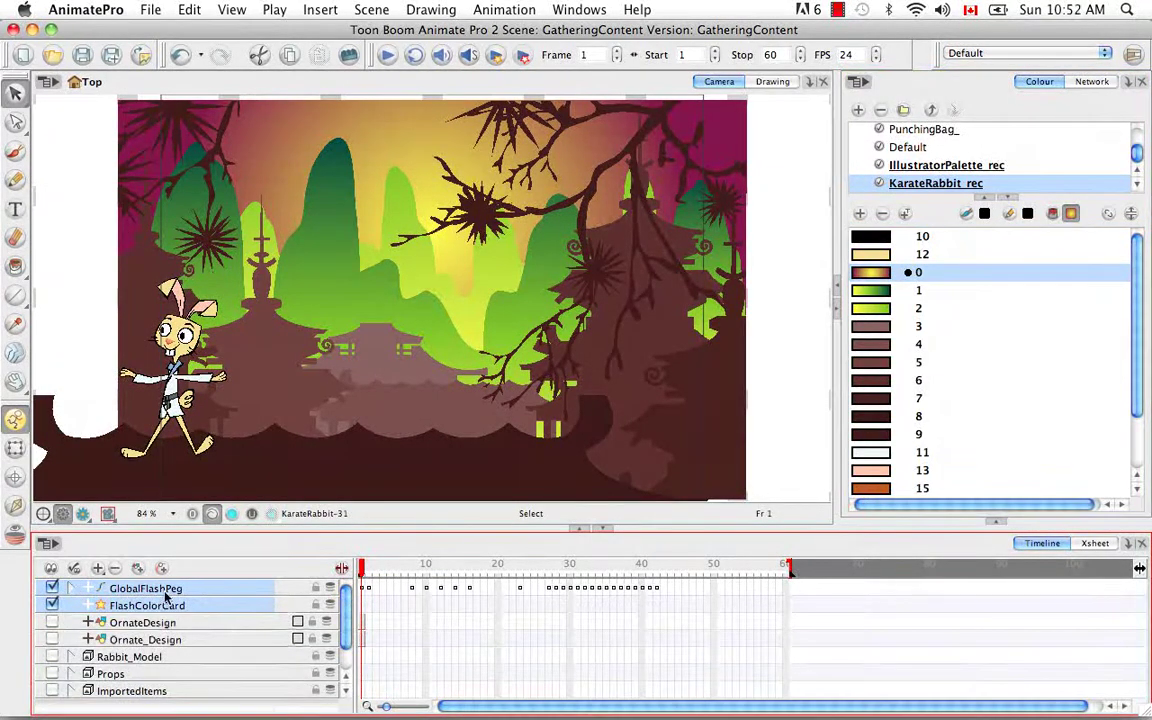
{"action": "left_click", "coordinate": [75, 589]}
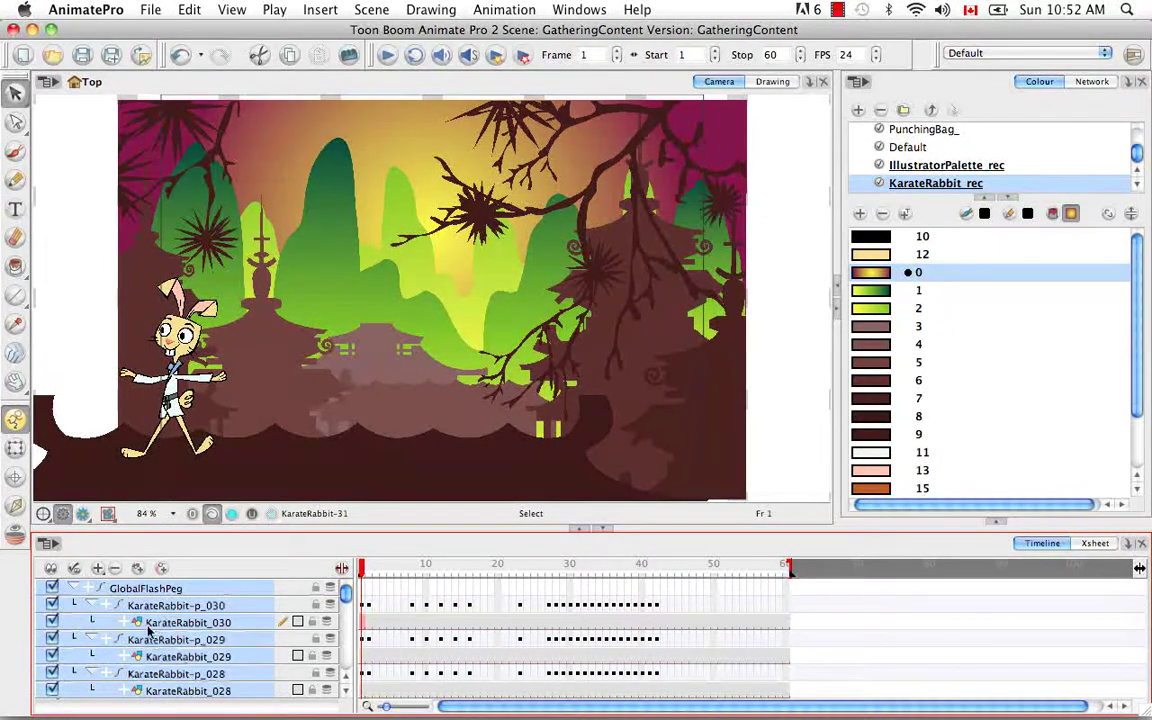
{"action": "left_click", "coordinate": [76, 589]}
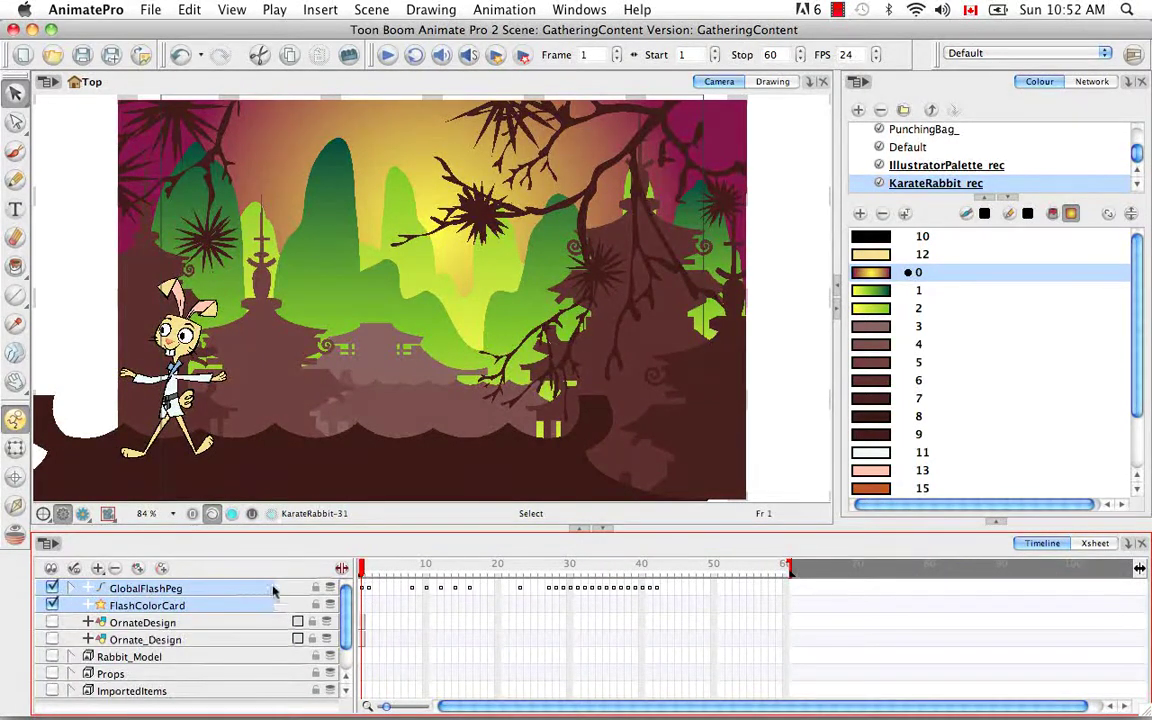
{"action": "left_click", "coordinate": [72, 589]}
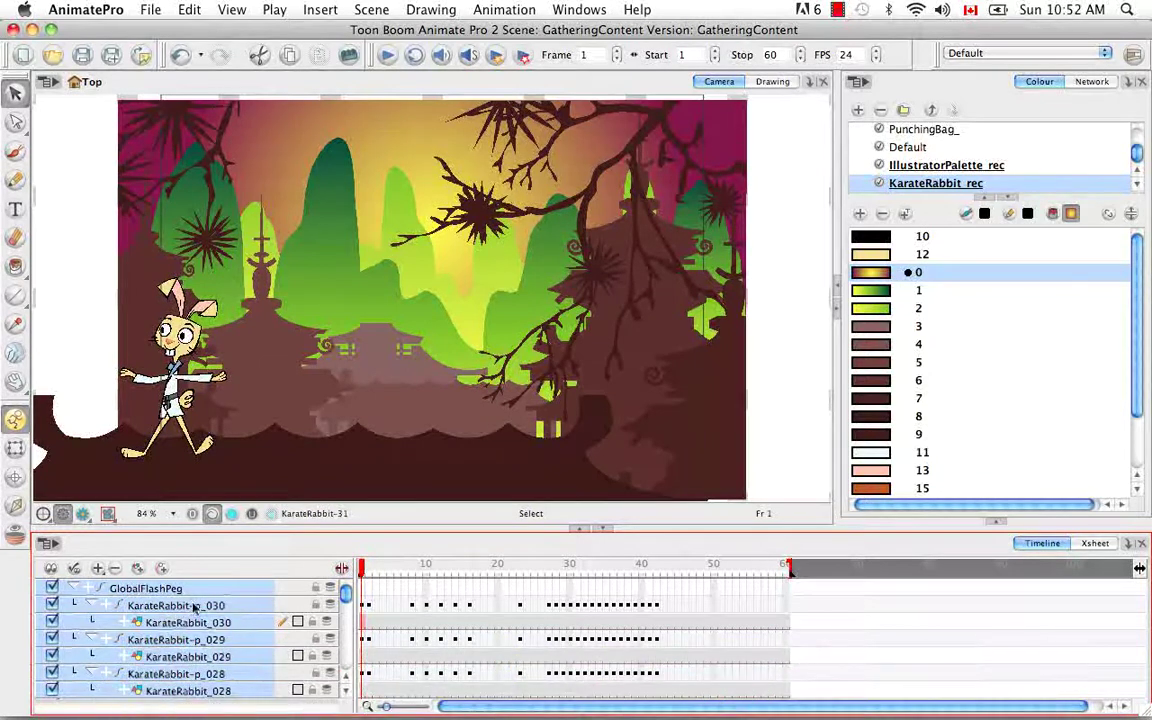
{"action": "left_click", "coordinate": [222, 549]}
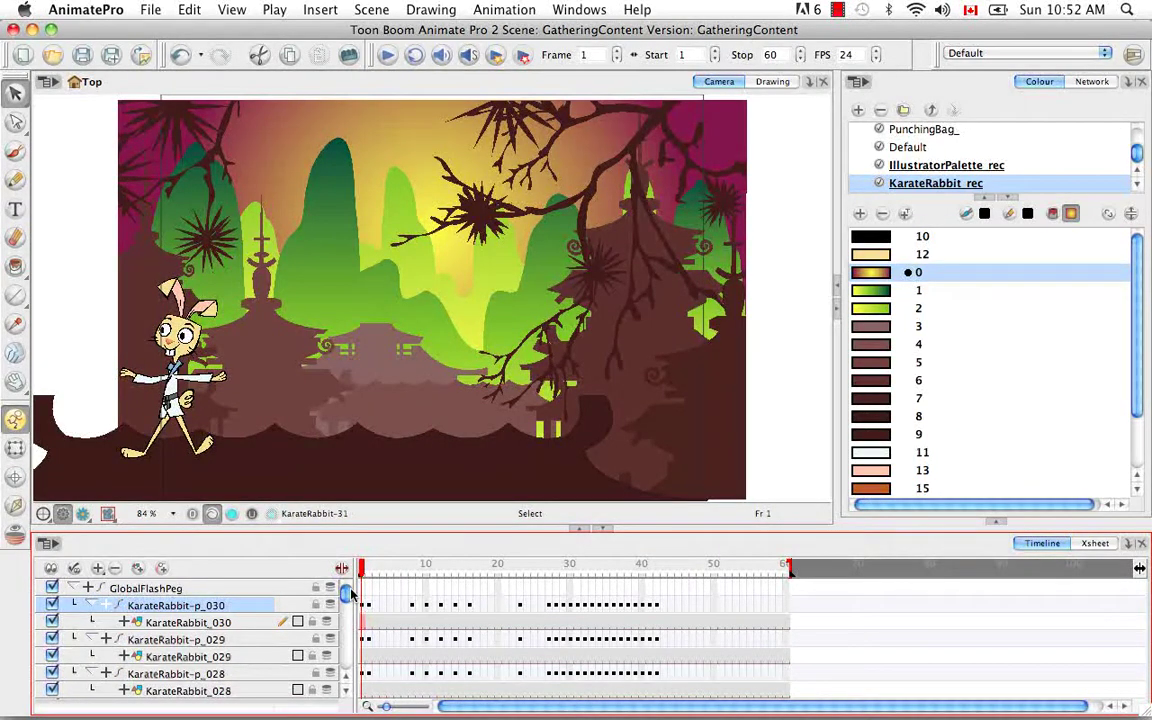
Select the pagoda artwork behind the rabbit, look up the Distribute to layers command without applying it, and deselect the artwork
{"action": "left_click", "coordinate": [330, 405]}
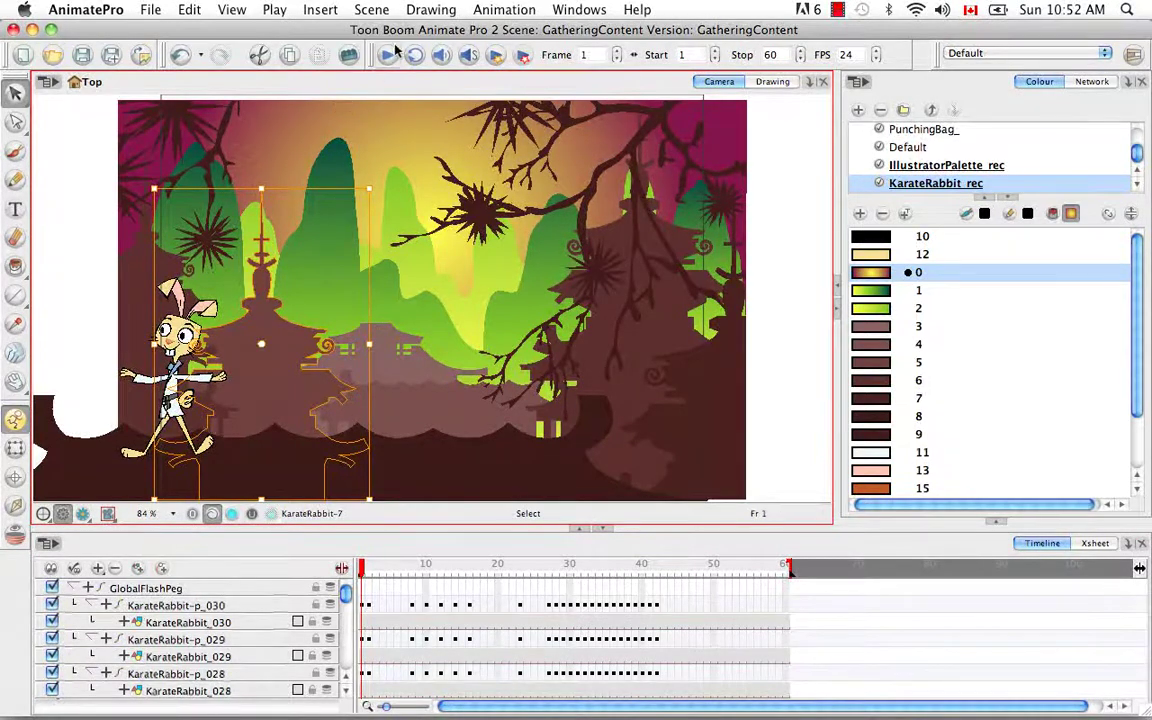
{"action": "left_click", "coordinate": [425, 10]}
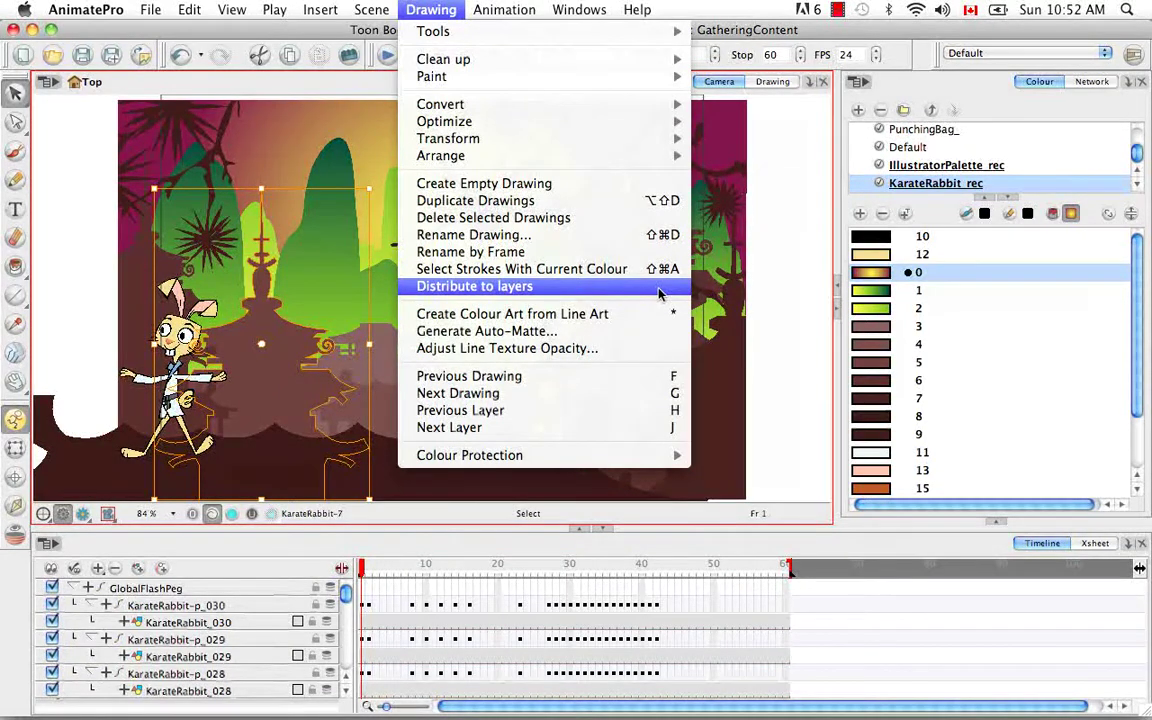
{"action": "left_click", "coordinate": [766, 277]}
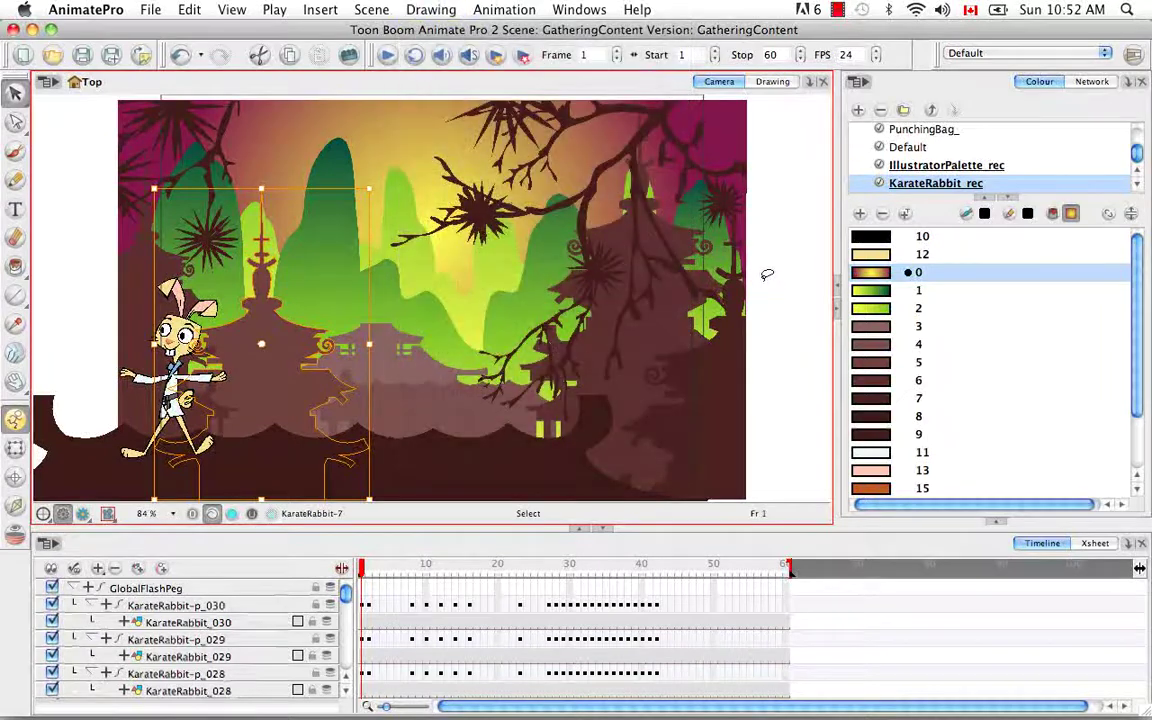
{"action": "left_click", "coordinate": [768, 273]}
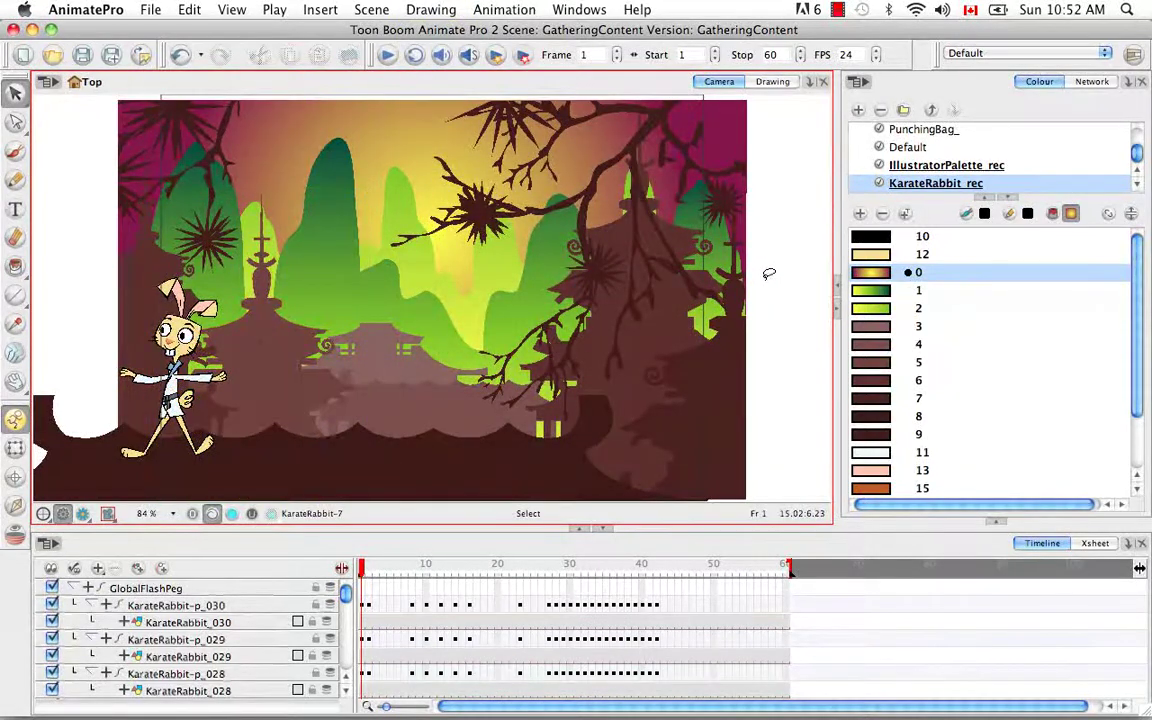